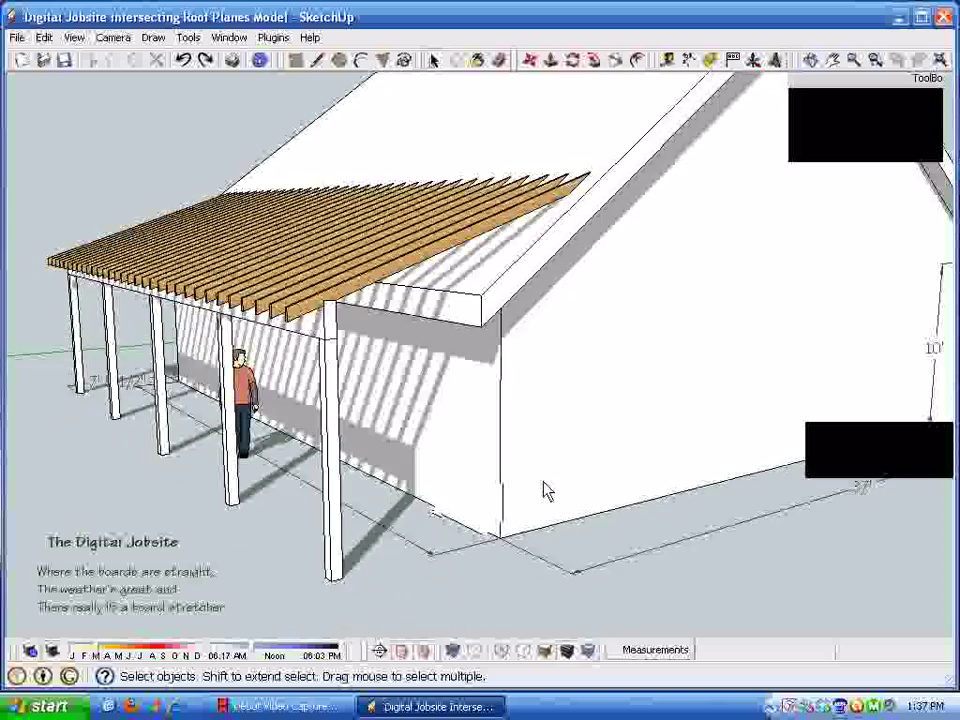
Turn off shadows and place a horizontal guide 10' above the base of the gable wall with the Tape Measure.
{"action": "left_click", "coordinate": [52, 652]}
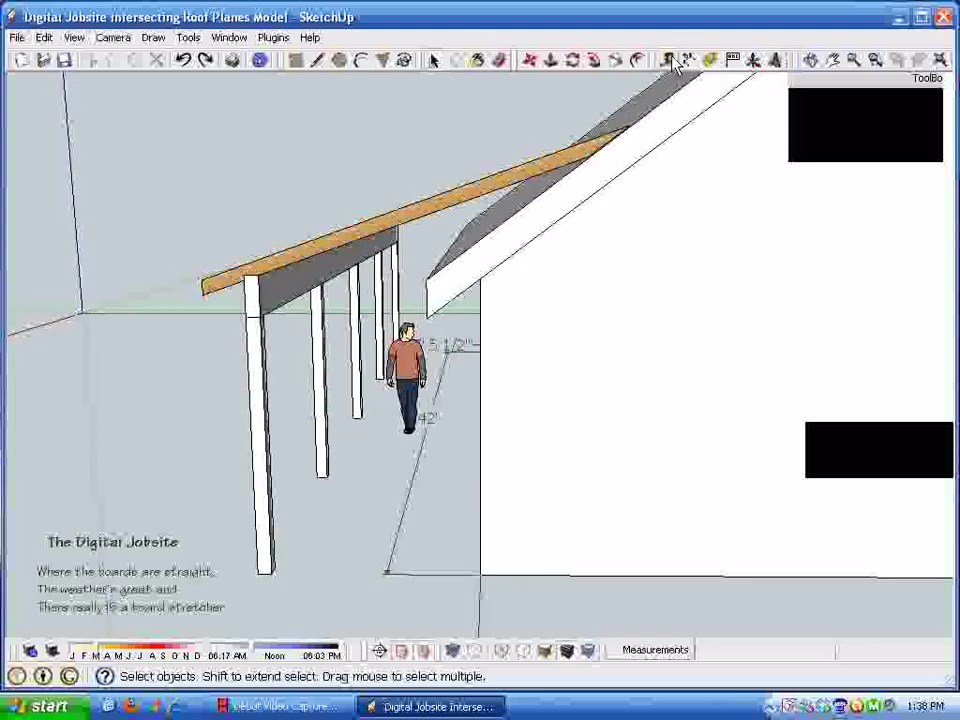
{"action": "left_click", "coordinate": [573, 586]}
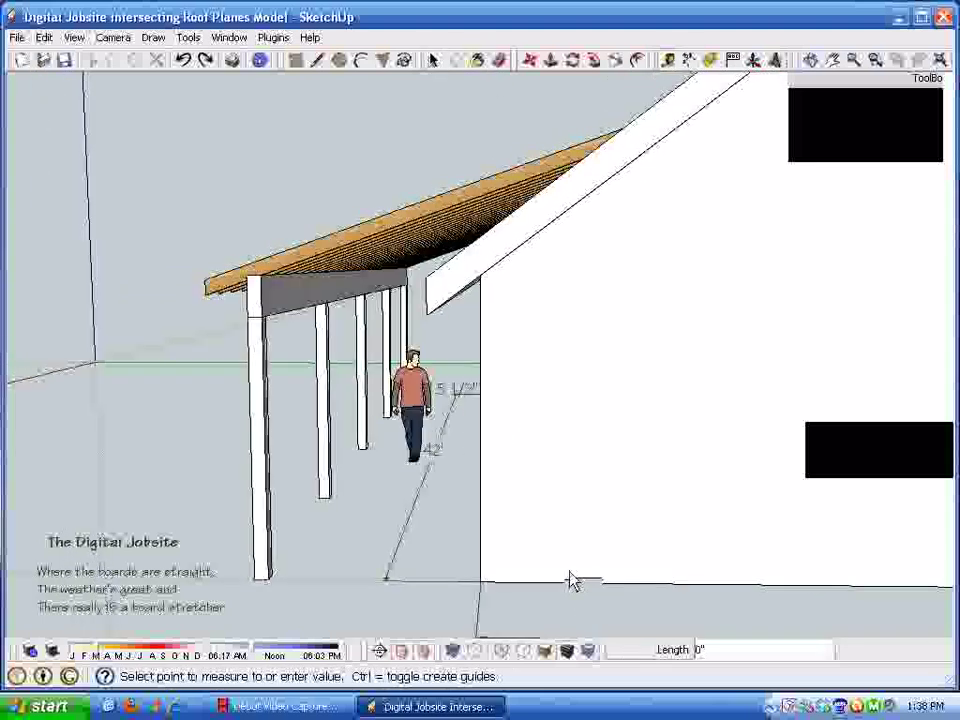
{"action": "left_click", "coordinate": [480, 286]}
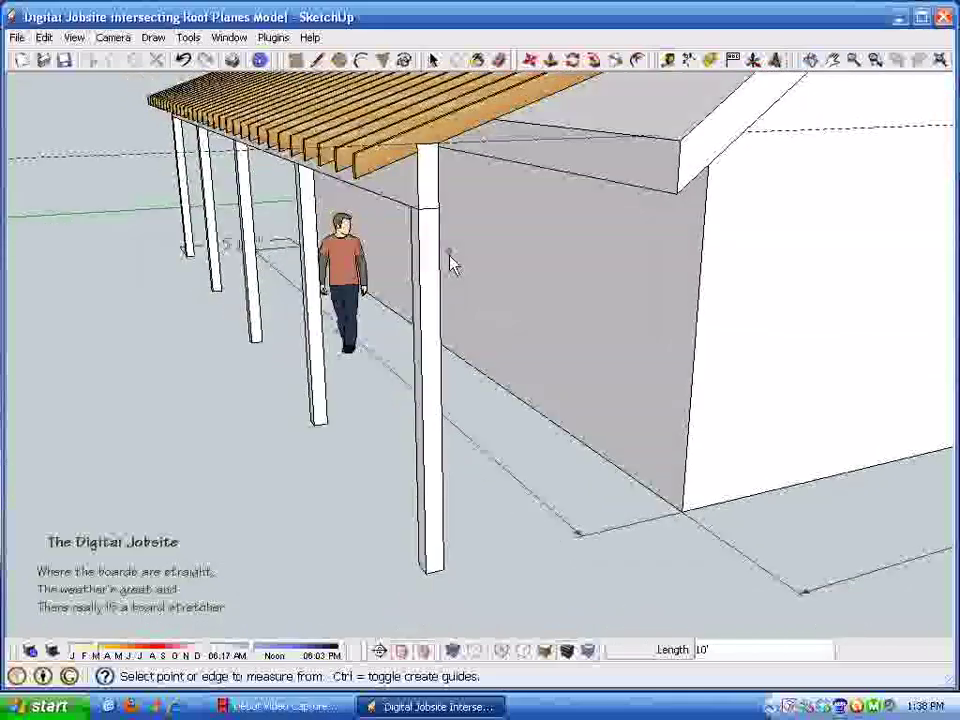
Move the porch's post-and-beam frame so its top lines up with the horizontal guide at the house's wall height.
{"action": "key", "text": "space"}
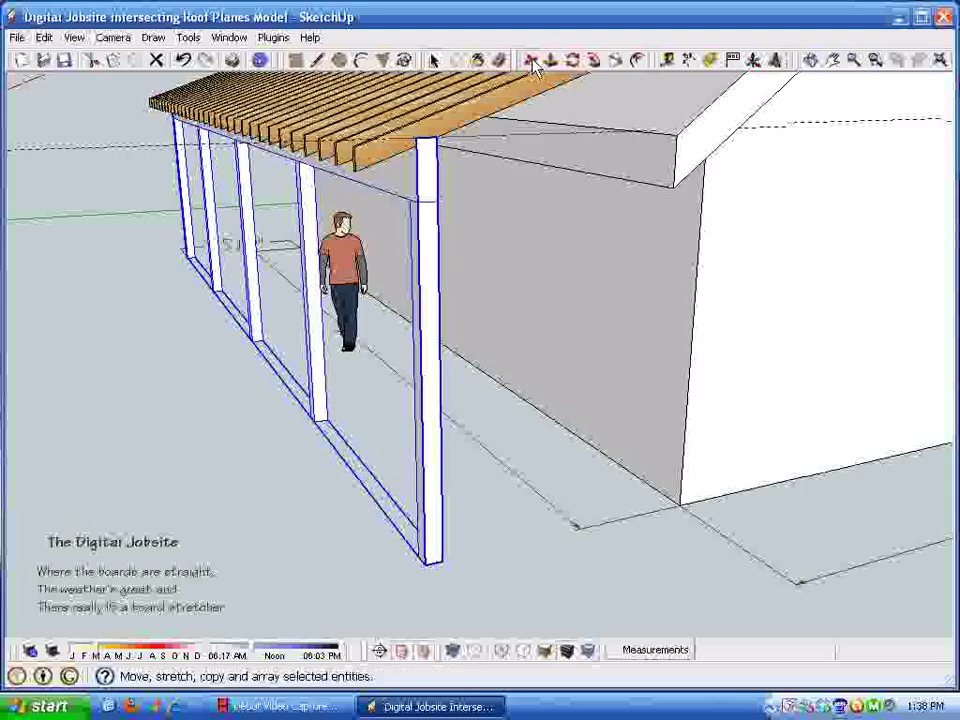
{"action": "left_click", "coordinate": [530, 60]}
{"action": "left_click_drag", "start_coordinate": [415, 213], "coordinate": [226, 229]}
{"action": "middle_click_drag", "start_coordinate": [228, 236], "coordinate": [407, 154]}
{"action": "left_click", "coordinate": [407, 154]}
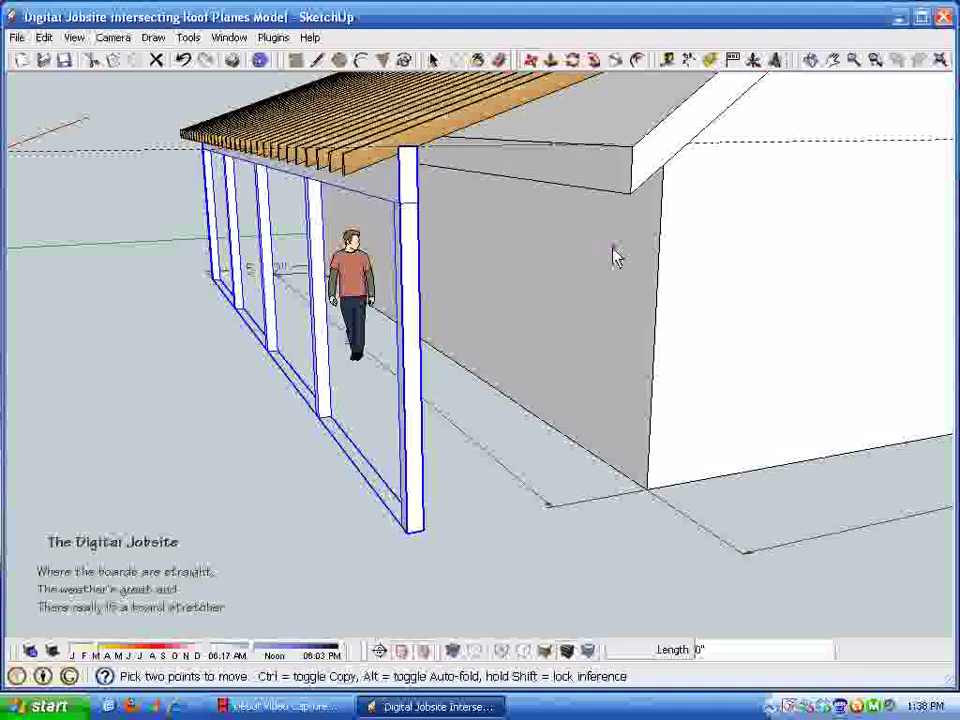
{"action": "middle_click_drag", "start_coordinate": [615, 257], "coordinate": [508, 305]}
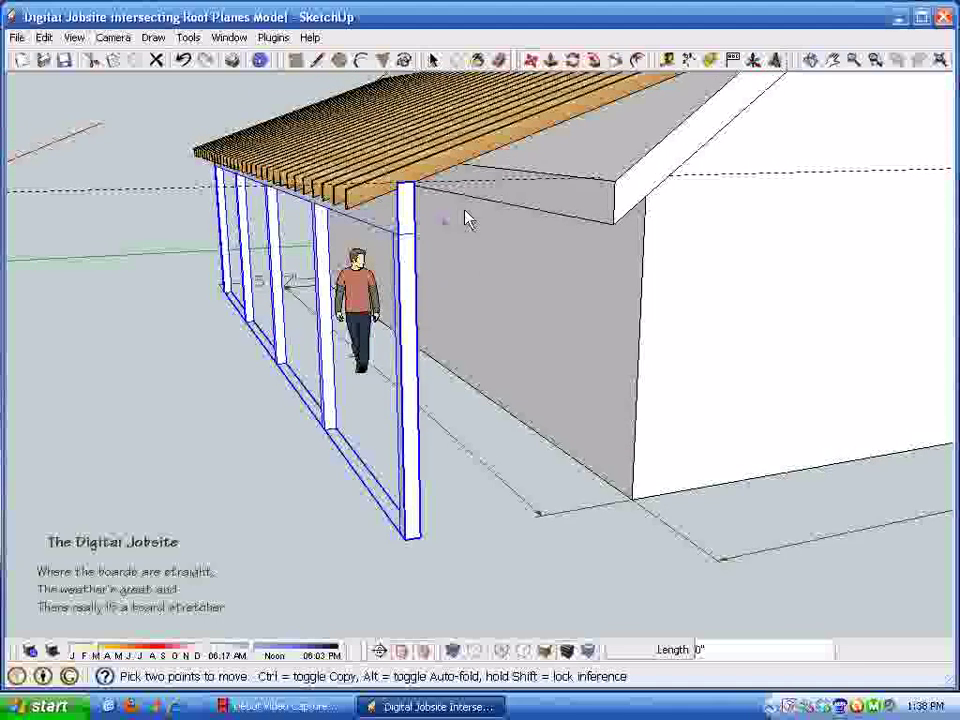
{"action": "middle_click_drag", "start_coordinate": [382, 265], "coordinate": [505, 468]}
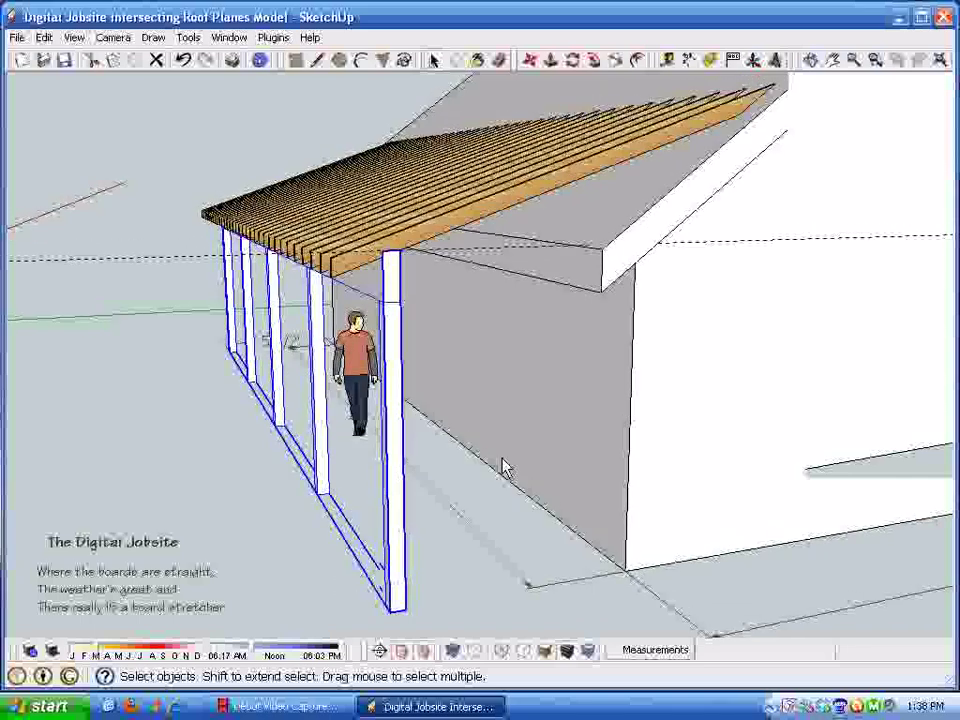
Dimension the width of the beam end across the top of the nearest corner post.
{"action": "middle_click_drag", "start_coordinate": [476, 551], "coordinate": [480, 430]}
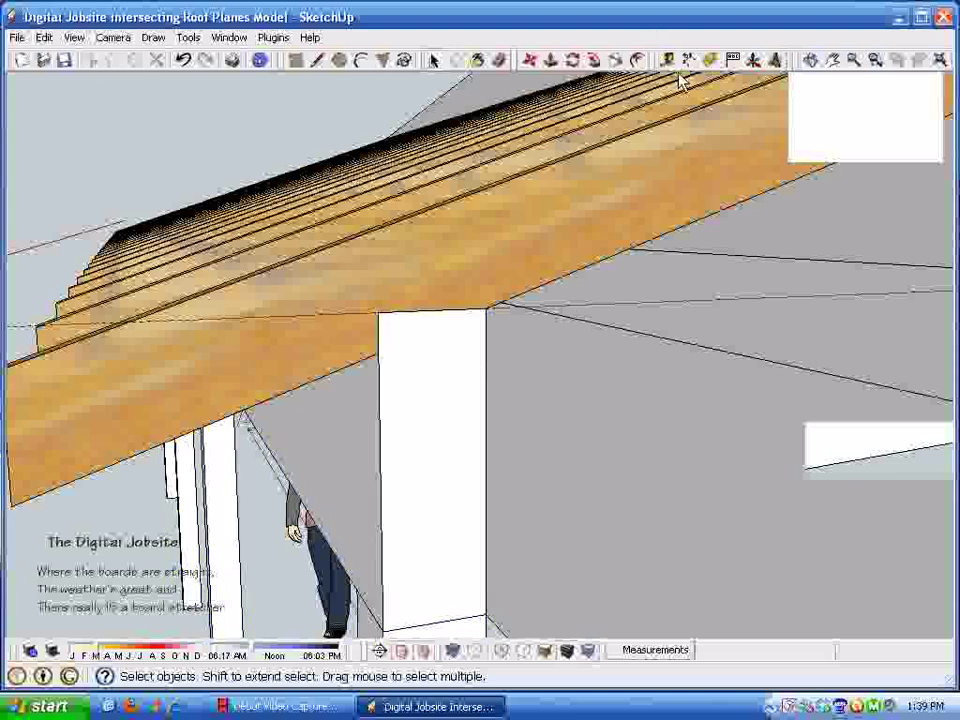
{"action": "left_click", "coordinate": [487, 314]}
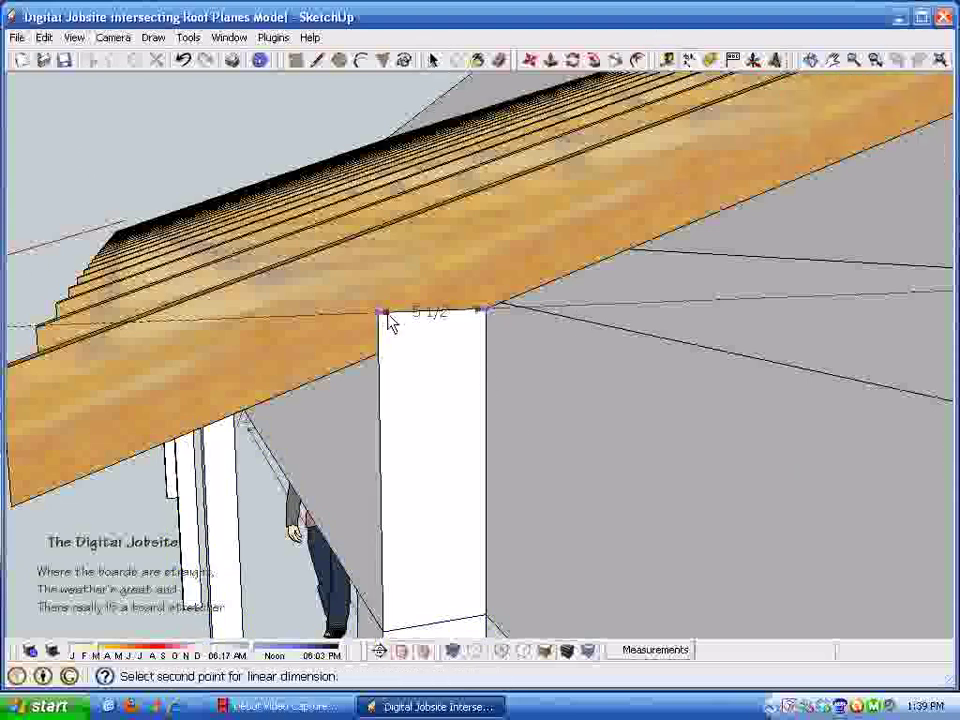
{"action": "left_click", "coordinate": [388, 378]}
{"action": "middle_click_drag", "start_coordinate": [461, 386], "coordinate": [424, 330]}
Try to raise the end rafter about 1 1/16" above the beam at the nearest corner post.
{"action": "key", "text": "space"}
{"action": "left_click", "coordinate": [425, 325]}
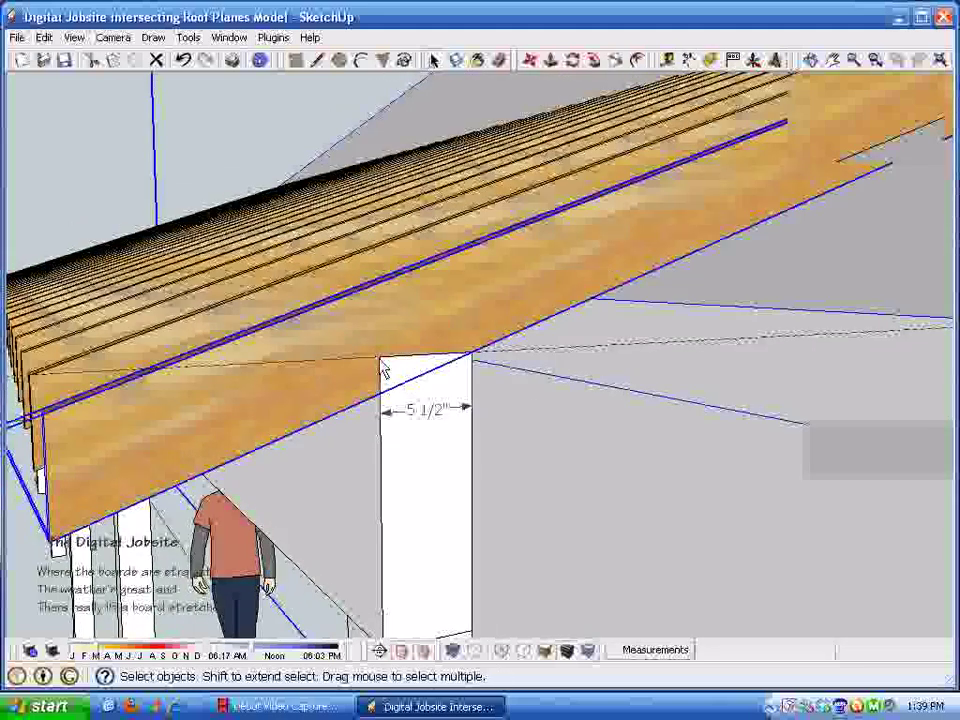
{"action": "middle_click_drag", "start_coordinate": [381, 362], "coordinate": [448, 218]}
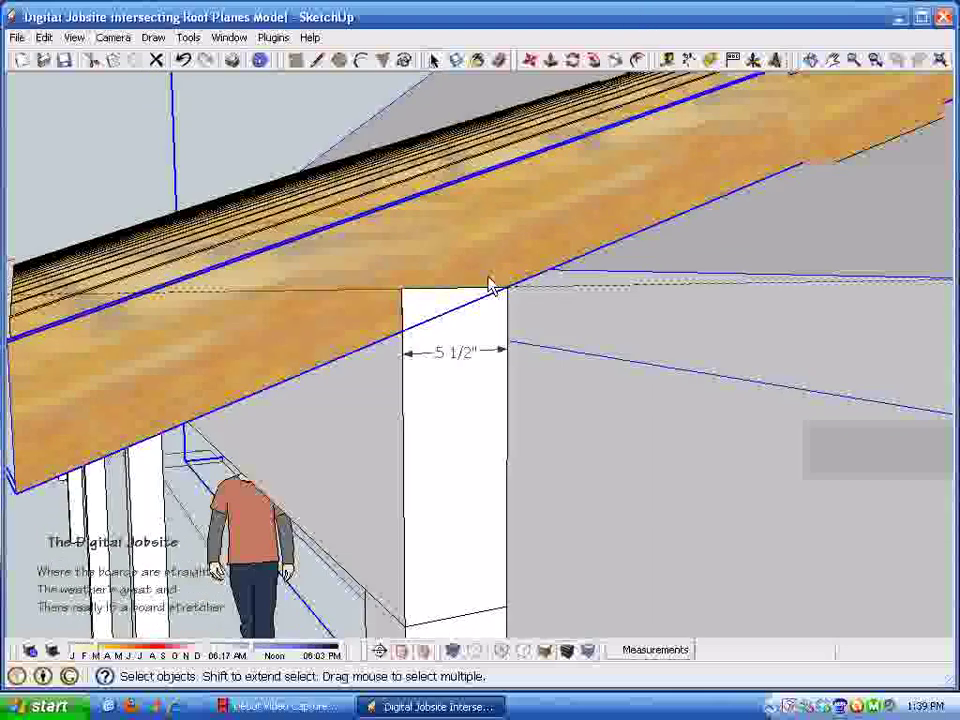
{"action": "middle_click_drag", "start_coordinate": [465, 289], "coordinate": [512, 306]}
{"action": "middle_click_drag", "start_coordinate": [415, 305], "coordinate": [563, 105]}
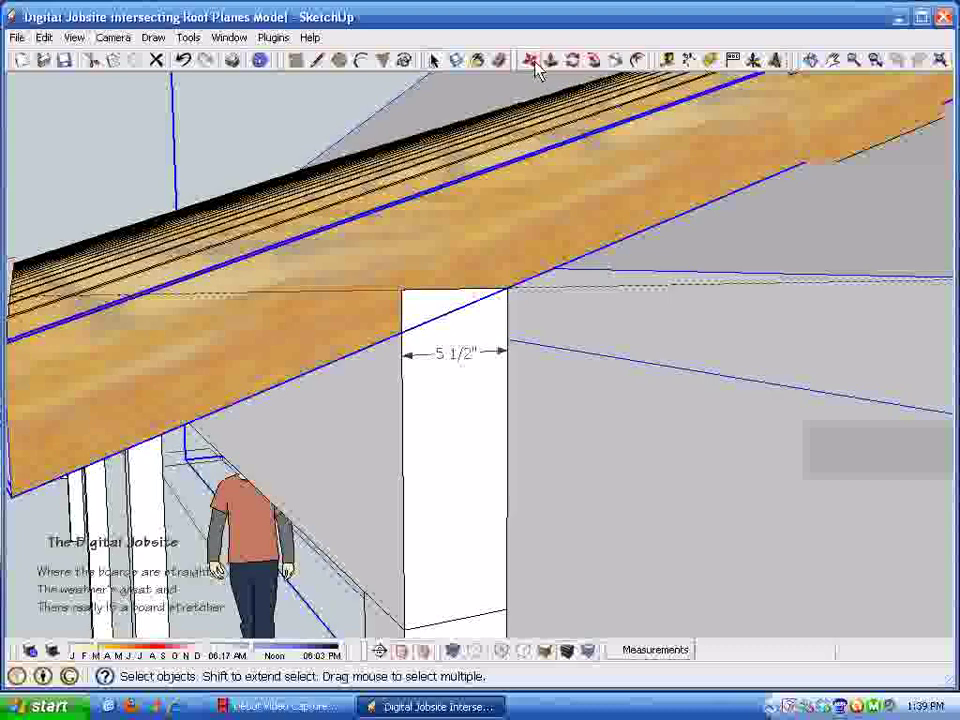
{"action": "left_click", "coordinate": [531, 61]}
{"action": "left_click", "coordinate": [404, 303]}
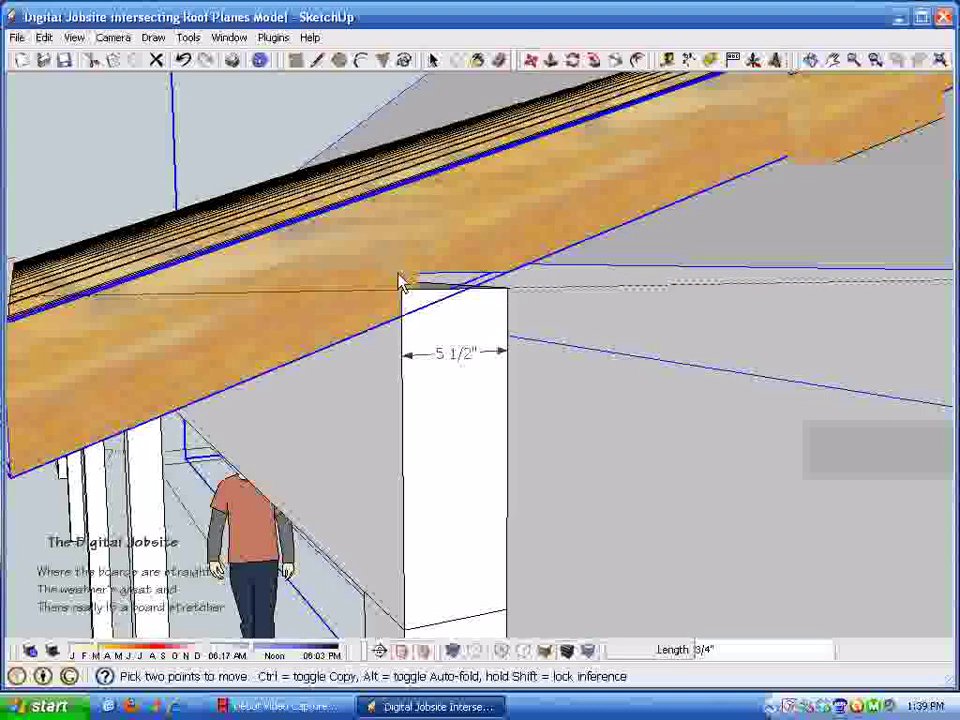
{"action": "middle_click_drag", "start_coordinate": [473, 380], "coordinate": [417, 298]}
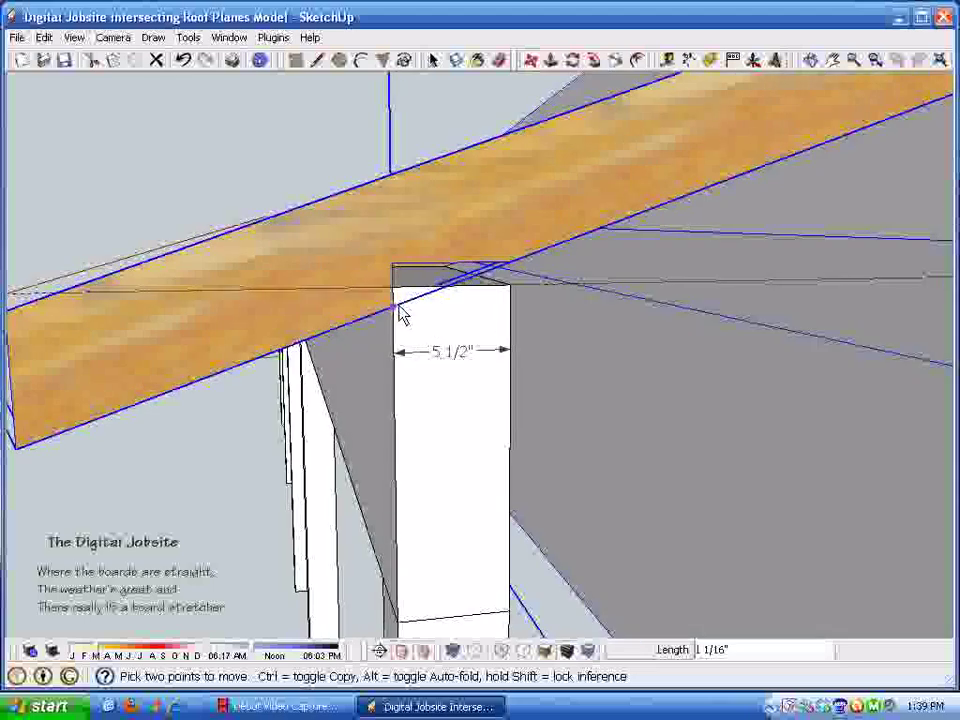
{"action": "middle_click_drag", "start_coordinate": [449, 402], "coordinate": [287, 327]}
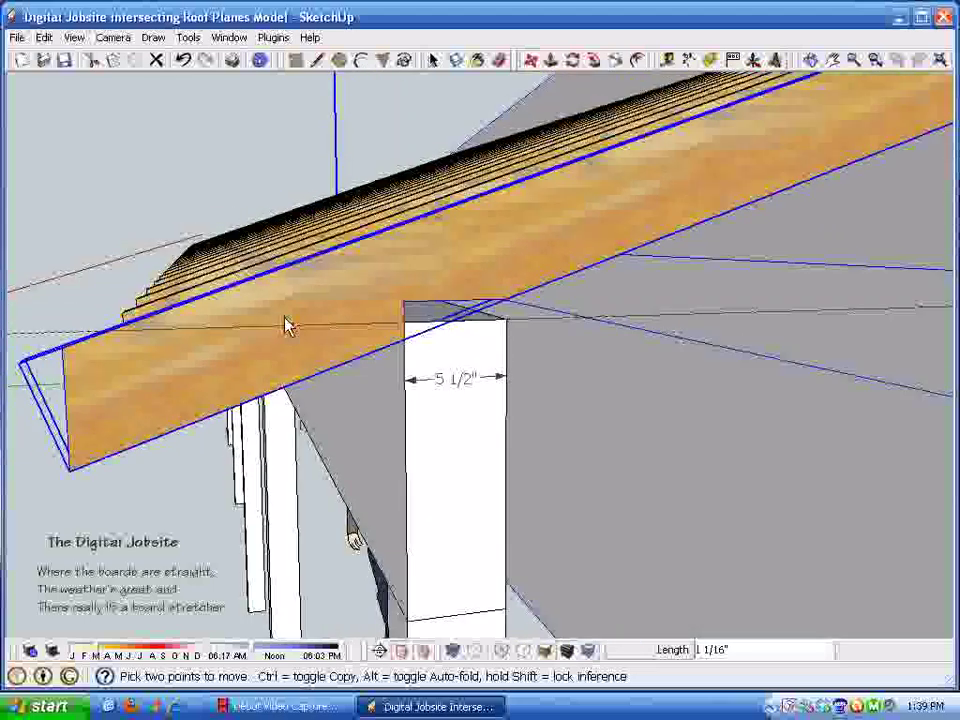
{"action": "left_click", "coordinate": [150, 150]}
{"action": "middle_click_drag", "start_coordinate": [210, 240], "coordinate": [290, 170]}
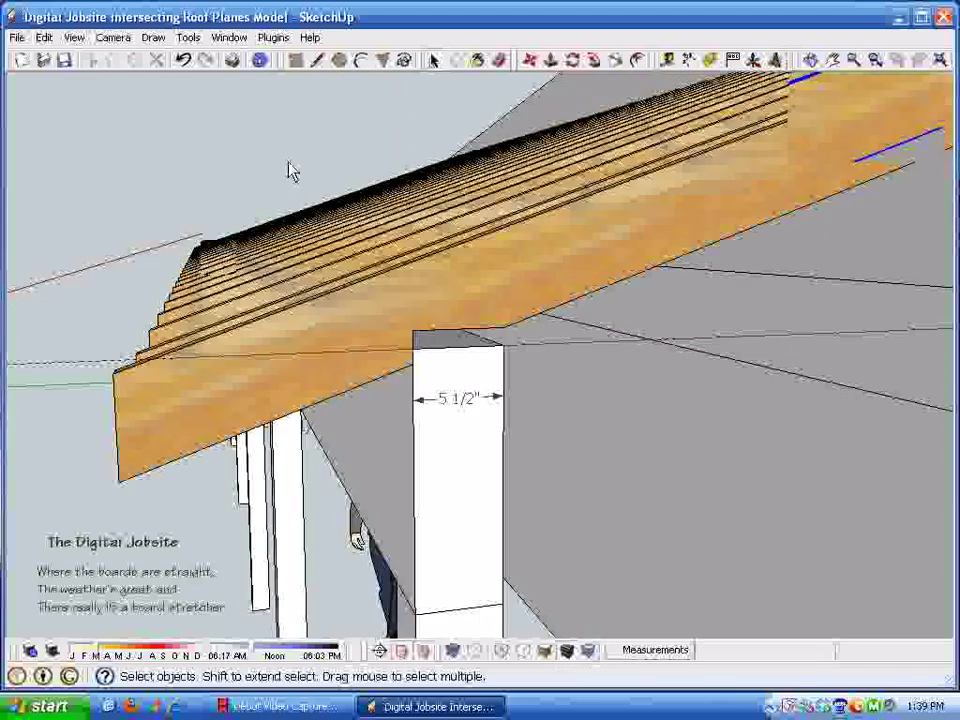
{"action": "left_click", "coordinate": [189, 59]}
Erase the horizontal guide running along the wall height past the porch beam.
{"action": "middle_click_drag", "start_coordinate": [243, 265], "coordinate": [490, 75]}
{"action": "left_click", "coordinate": [501, 61]}
{"action": "left_click", "coordinate": [95, 327]}
{"action": "mouse_move", "coordinate": [180, 440]}
{"action": "middle_mouse_down"}
{"action": "mouse_move", "coordinate": [172, 399]}
{"action": "mouse_move", "coordinate": [210, 370]}
{"action": "mouse_move", "coordinate": [315, 505]}
{"action": "mouse_move", "coordinate": [294, 508]}
{"action": "mouse_move", "coordinate": [298, 467]}
{"action": "mouse_move", "coordinate": [313, 454]}
{"action": "mouse_move", "coordinate": [293, 452]}
{"action": "middle_mouse_up"}
{"action": "scroll", "coordinate": [174, 406], "scroll_direction": "down", "scroll_amount": 1}
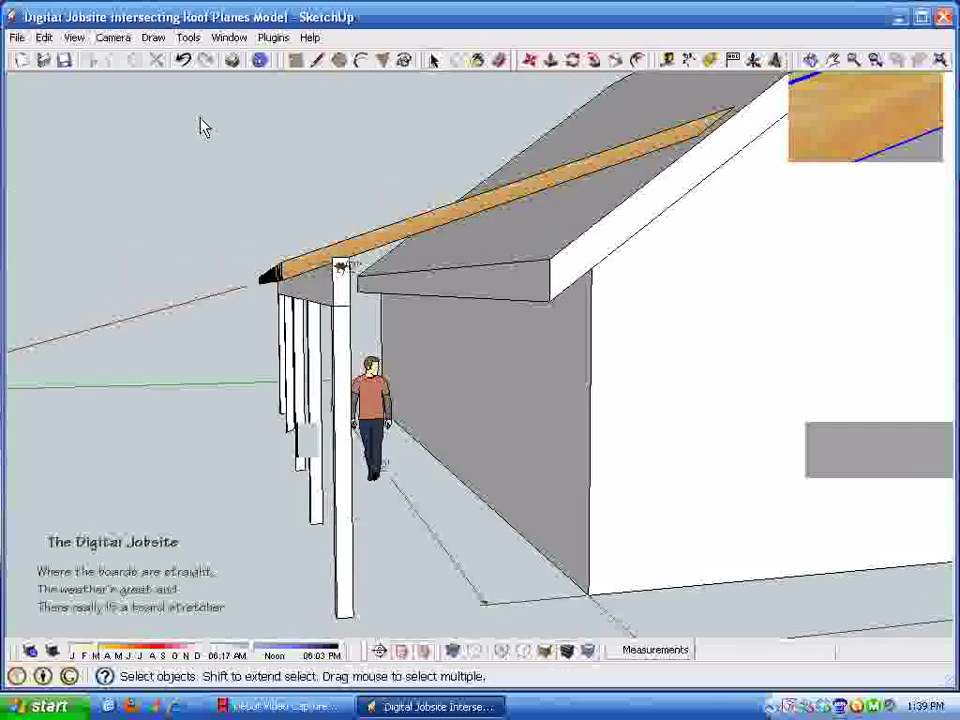
Select all the porch rafters and move them horizontally away from the house, well clear of the beam.
{"action": "scroll", "coordinate": [784, 325], "scroll_direction": "down", "scroll_amount": 2}
{"action": "left_click_drag", "start_coordinate": [789, 247], "coordinate": [773, 320]}
{"action": "middle_click_drag", "start_coordinate": [773, 320], "coordinate": [533, 70]}
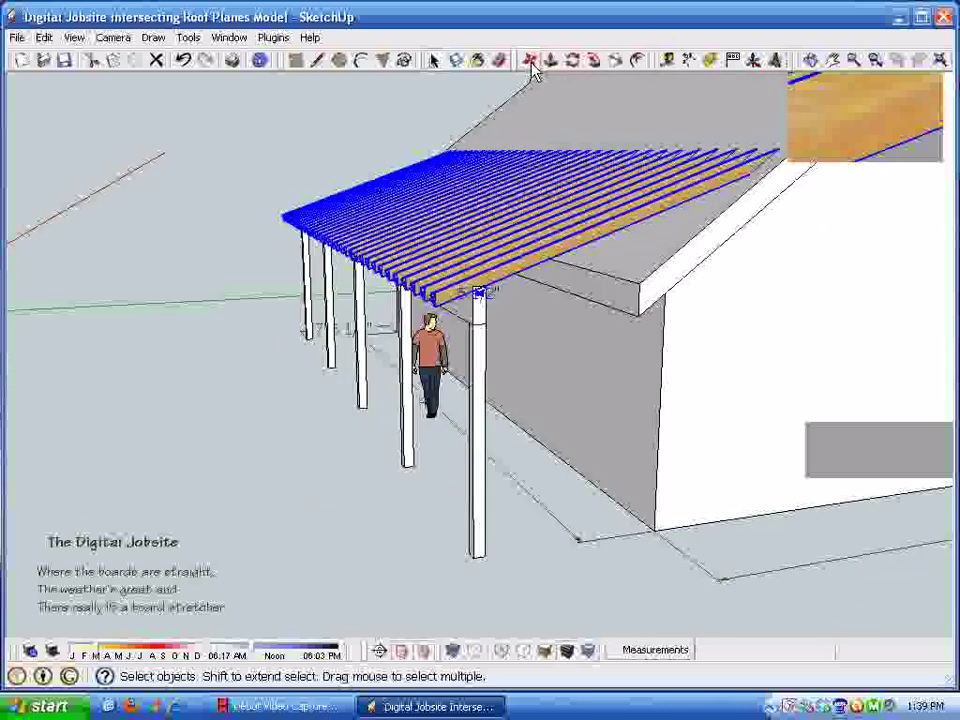
{"action": "left_click", "coordinate": [532, 65]}
{"action": "middle_click_drag", "start_coordinate": [440, 270], "coordinate": [524, 273]}
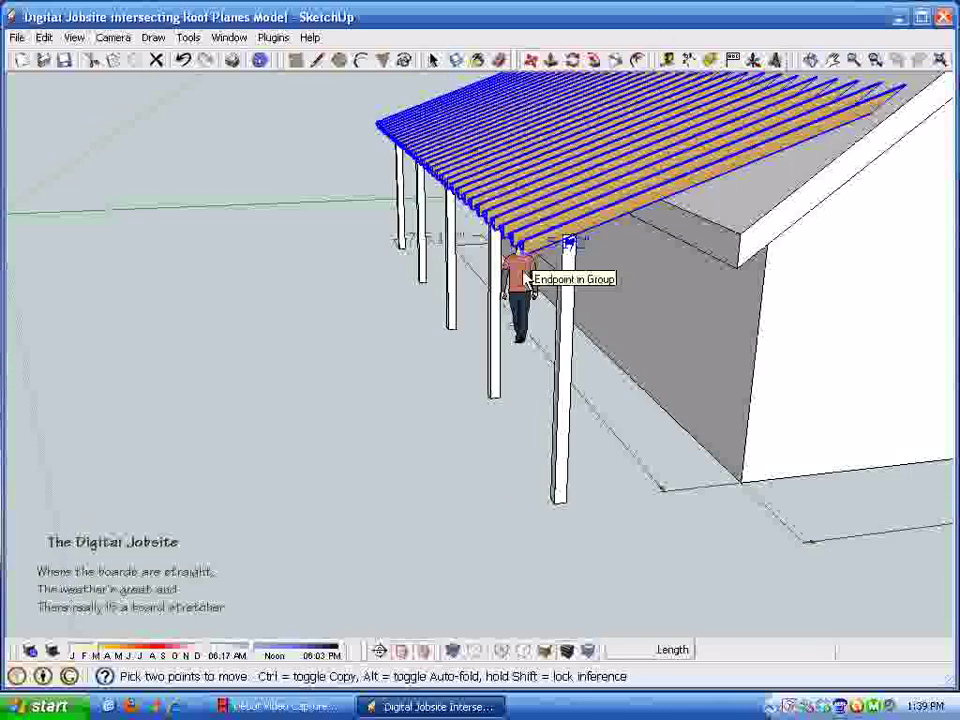
{"action": "left_click", "coordinate": [526, 254]}
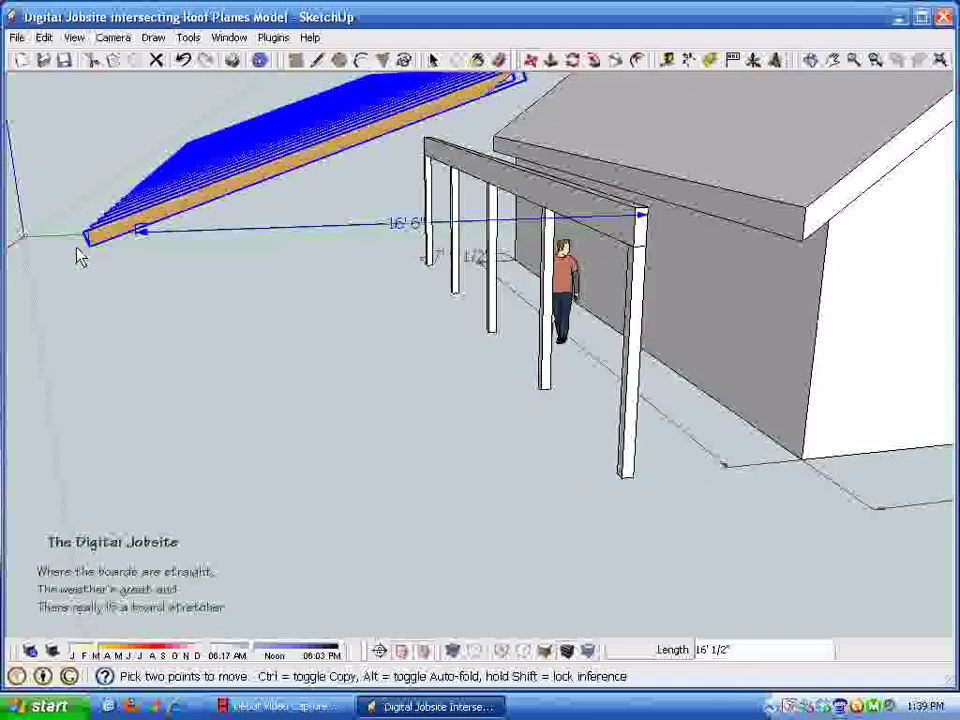
{"action": "left_click_drag", "start_coordinate": [77, 248], "coordinate": [336, 234]}
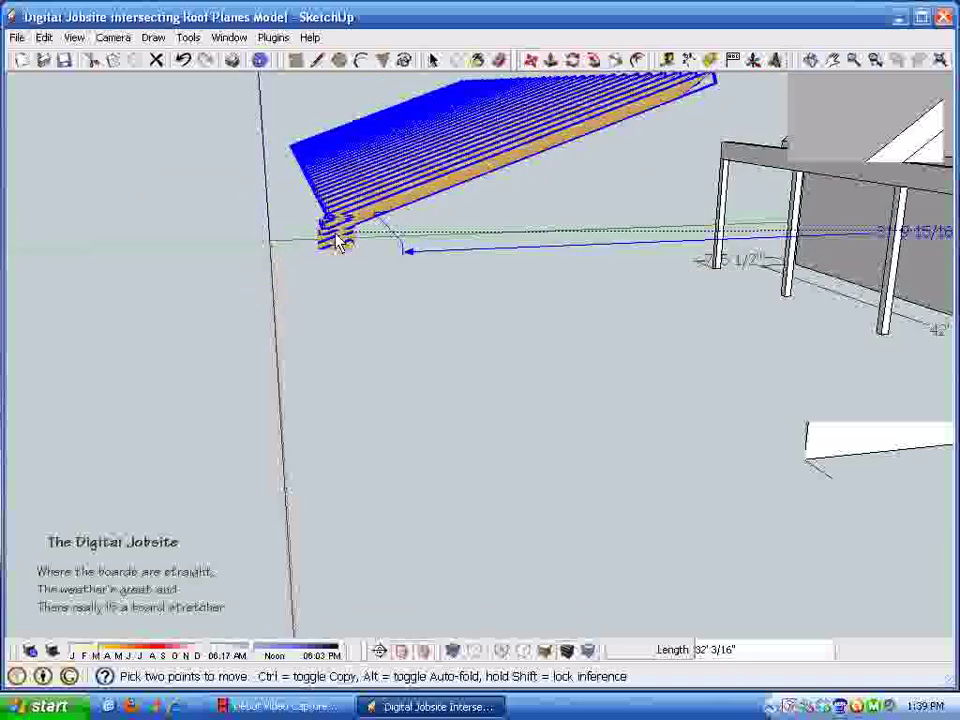
{"action": "middle_click_drag", "start_coordinate": [340, 243], "coordinate": [258, 232]}
{"action": "right_click", "coordinate": [385, 287]}
{"action": "left_click", "coordinate": [412, 320]}
{"action": "key", "text": "space"}
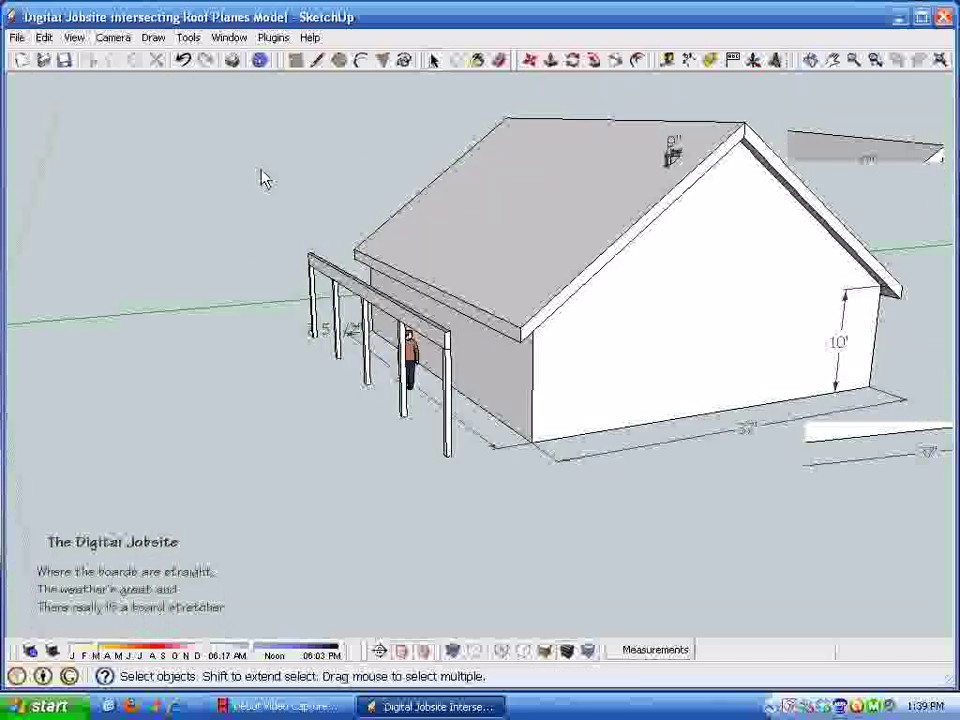
Examine the triangular pitch symbol on the main roof with its rise and run dimensions.
{"action": "scroll", "coordinate": [564, 510], "scroll_direction": "up", "scroll_amount": 8}
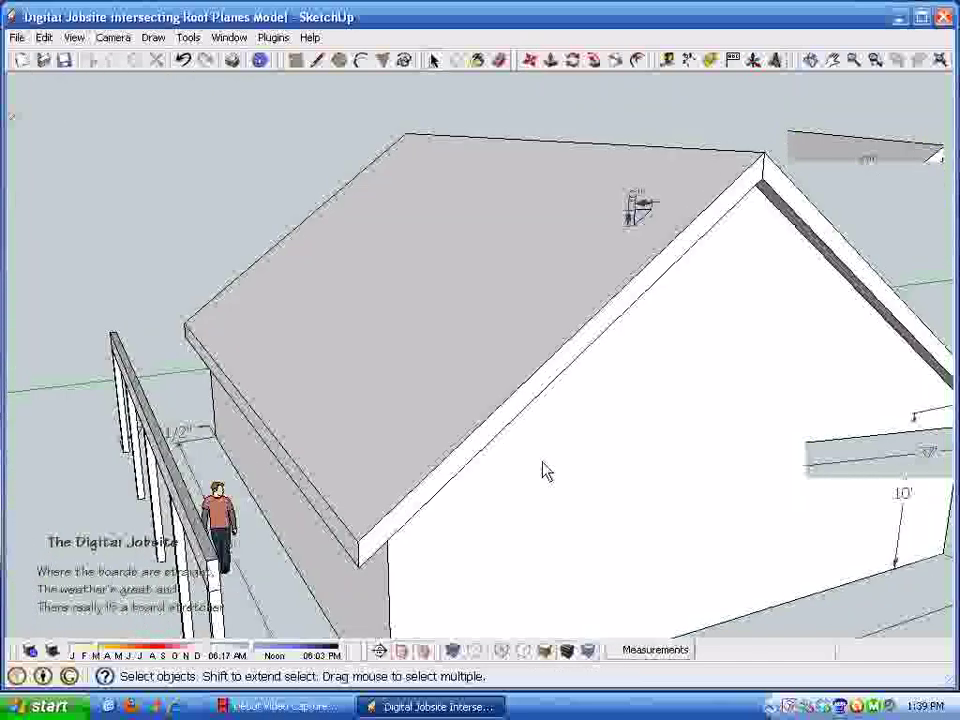
{"action": "scroll", "coordinate": [548, 473], "scroll_direction": "up", "scroll_amount": 6}
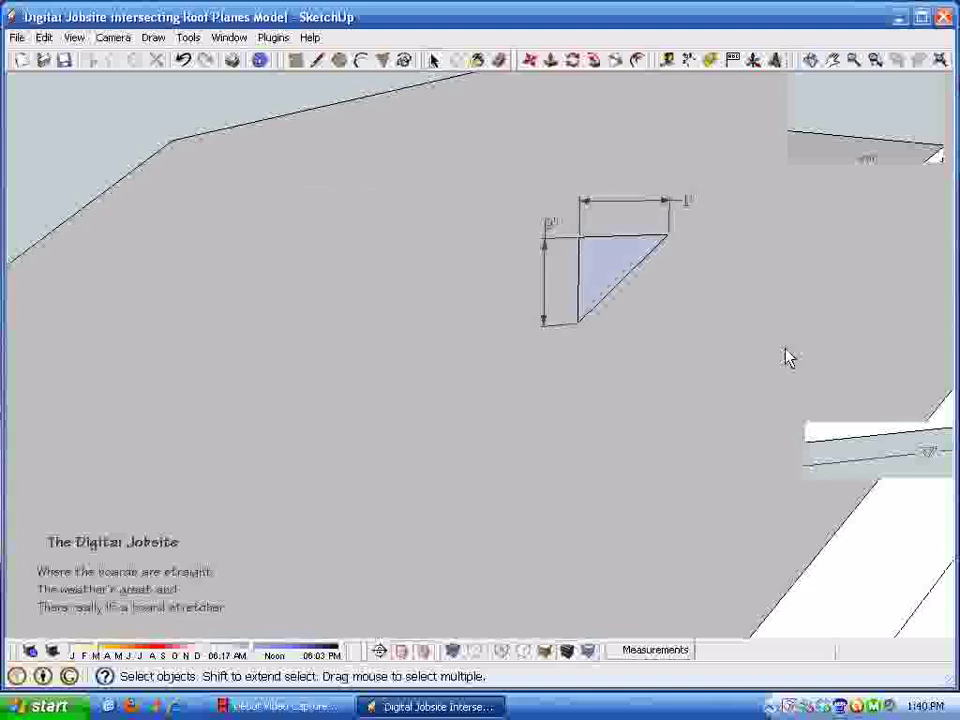
{"action": "scroll", "coordinate": [553, 302], "scroll_direction": "up", "scroll_amount": 4}
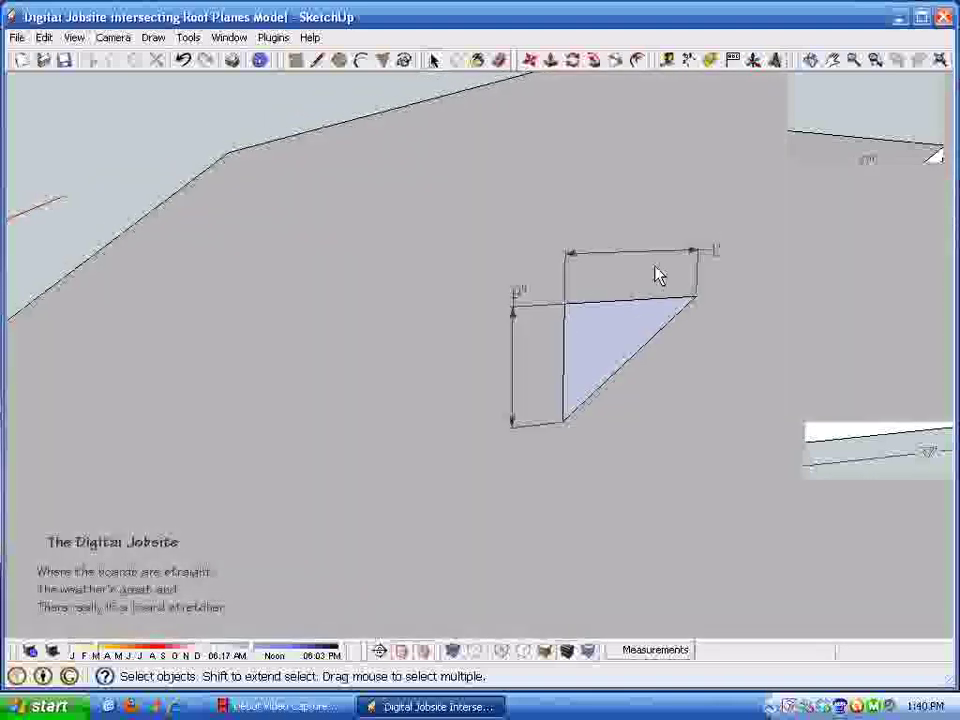
{"action": "scroll", "coordinate": [679, 401], "scroll_direction": "down", "scroll_amount": 10}
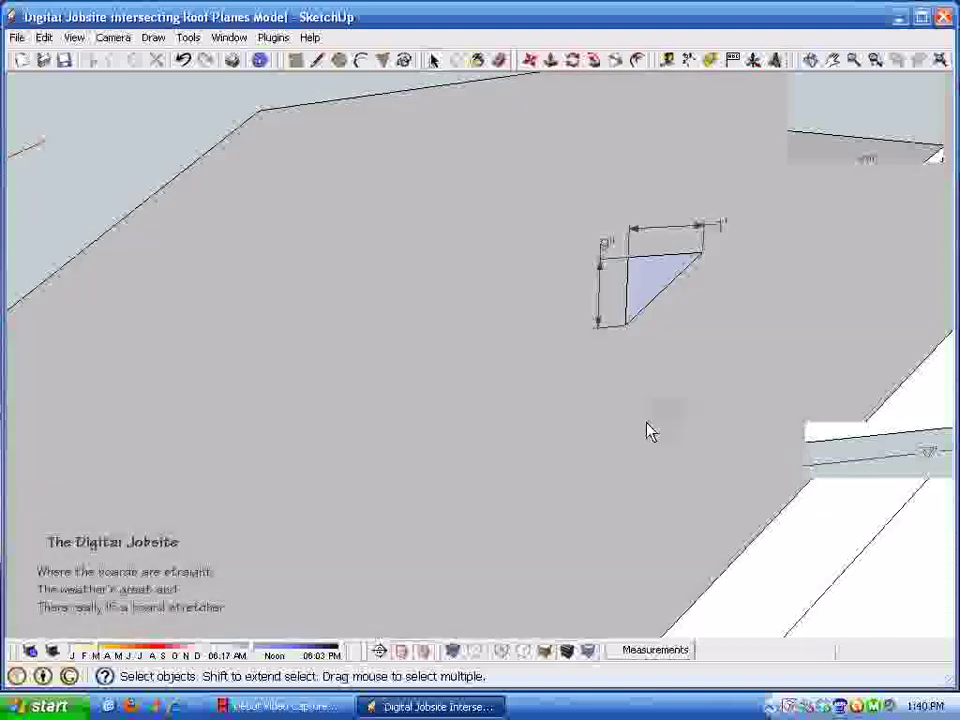
{"action": "middle_click_drag", "start_coordinate": [433, 484], "coordinate": [668, 124]}
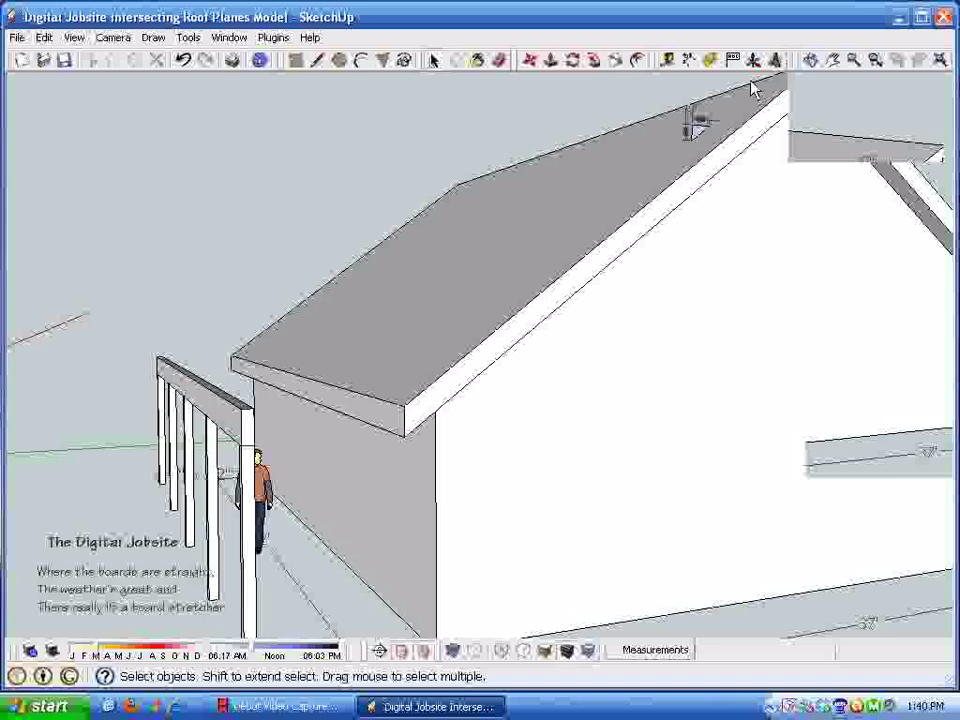
{"action": "middle_click_drag", "start_coordinate": [520, 365], "coordinate": [706, 226]}
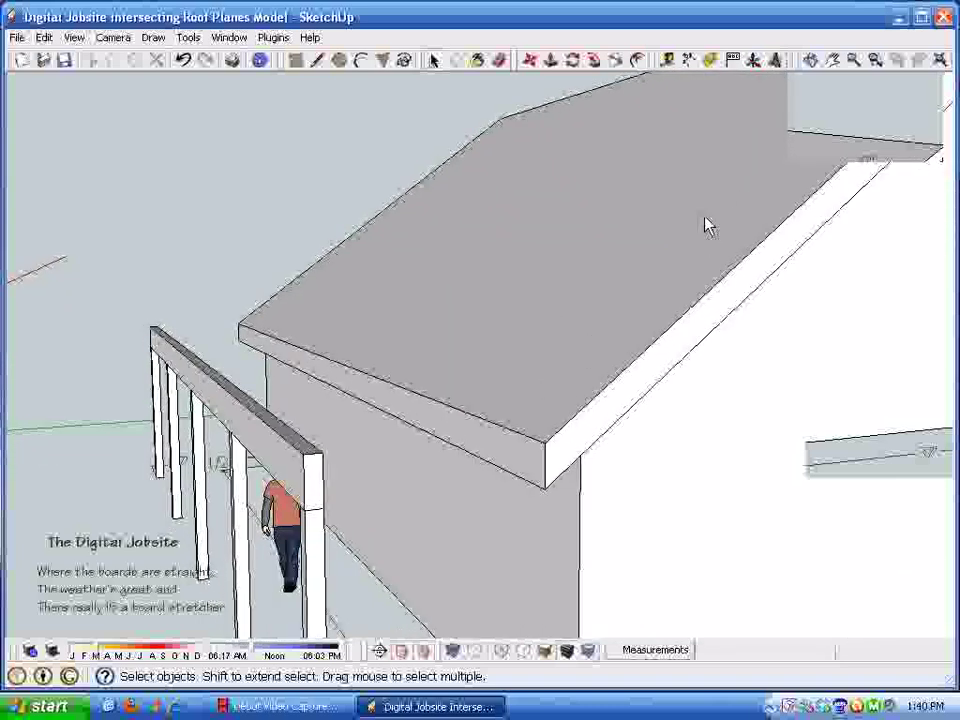
Create a protractor guide sloping up toward the house at 4.25:12 from the beam end's house-side top corner.
{"action": "left_click", "coordinate": [710, 60]}
{"action": "middle_click_drag", "start_coordinate": [560, 380], "coordinate": [838, 416]}
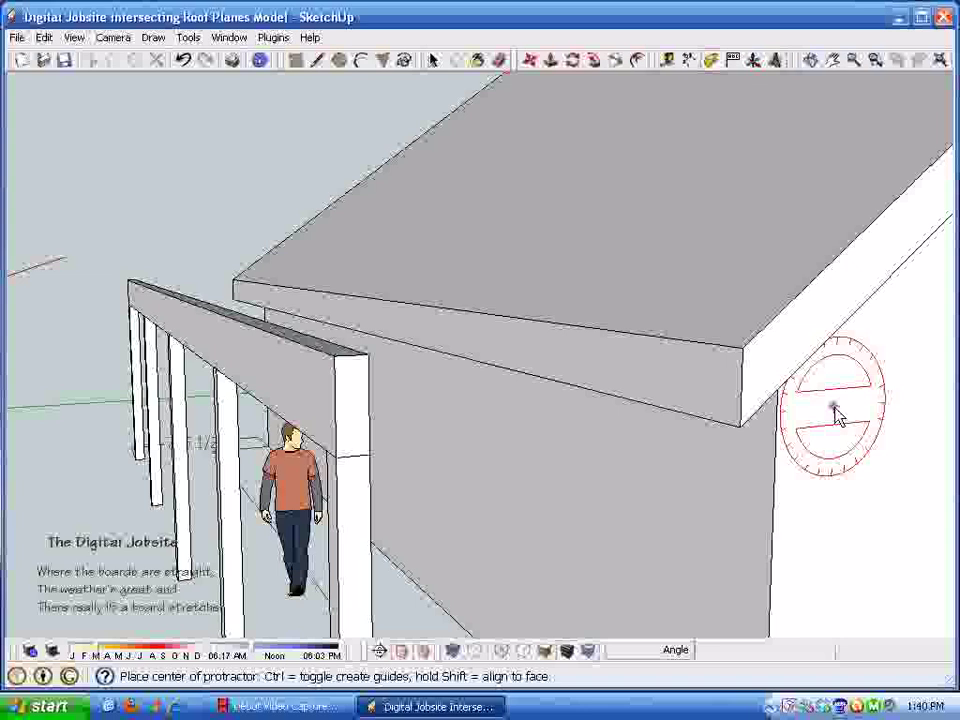
{"action": "middle_click_drag", "start_coordinate": [858, 485], "coordinate": [942, 478]}
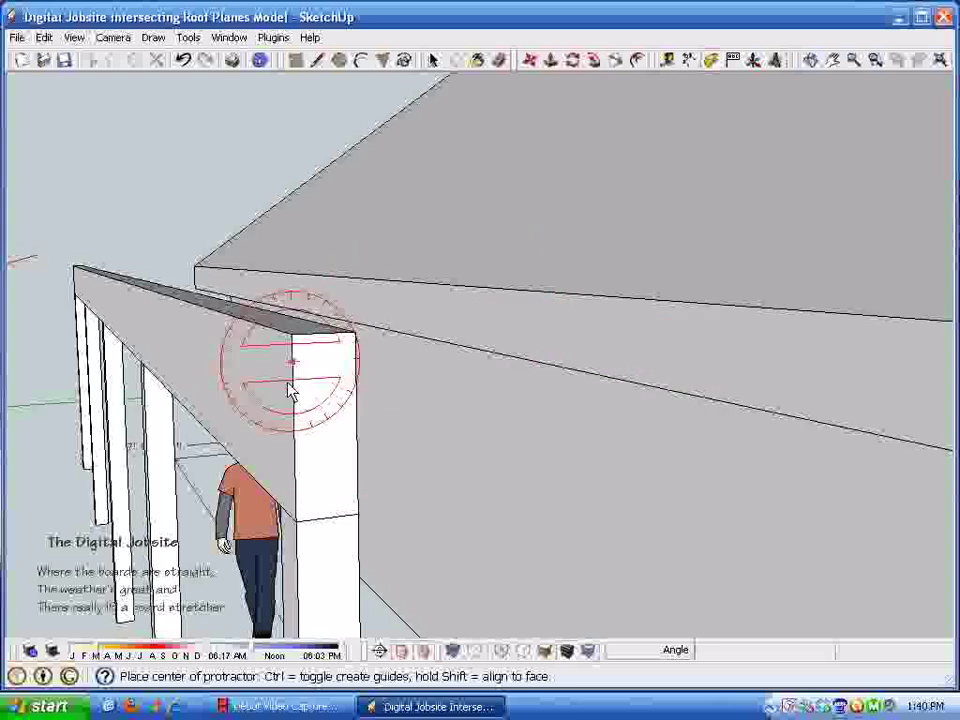
{"action": "scroll", "coordinate": [300, 440], "scroll_direction": "down", "scroll_amount": 2}
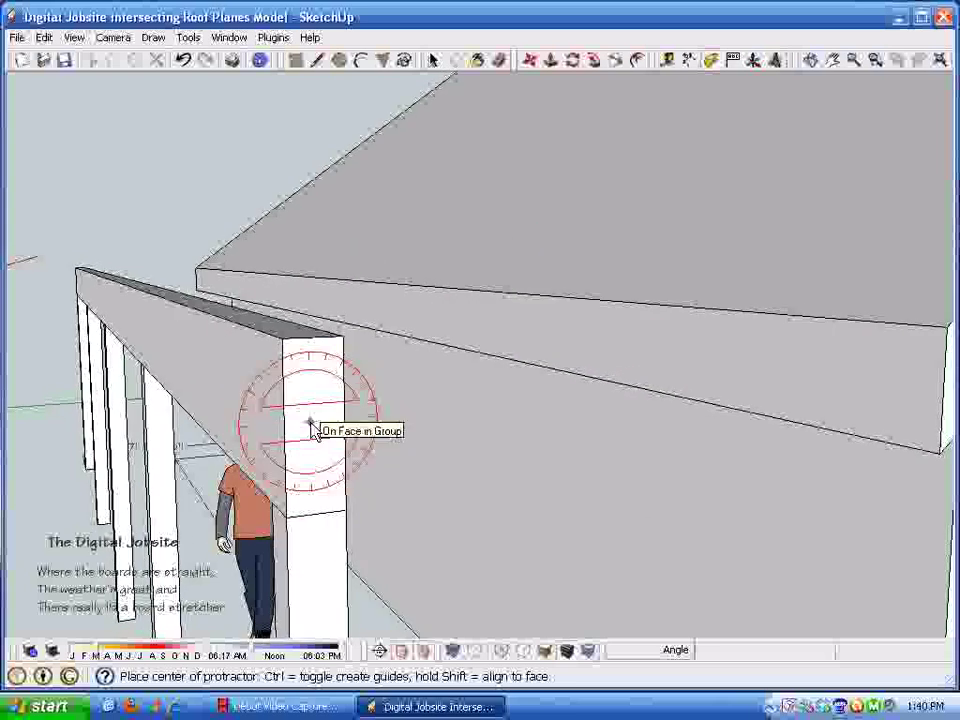
{"action": "left_click", "coordinate": [349, 340]}
{"action": "left_click", "coordinate": [506, 341]}
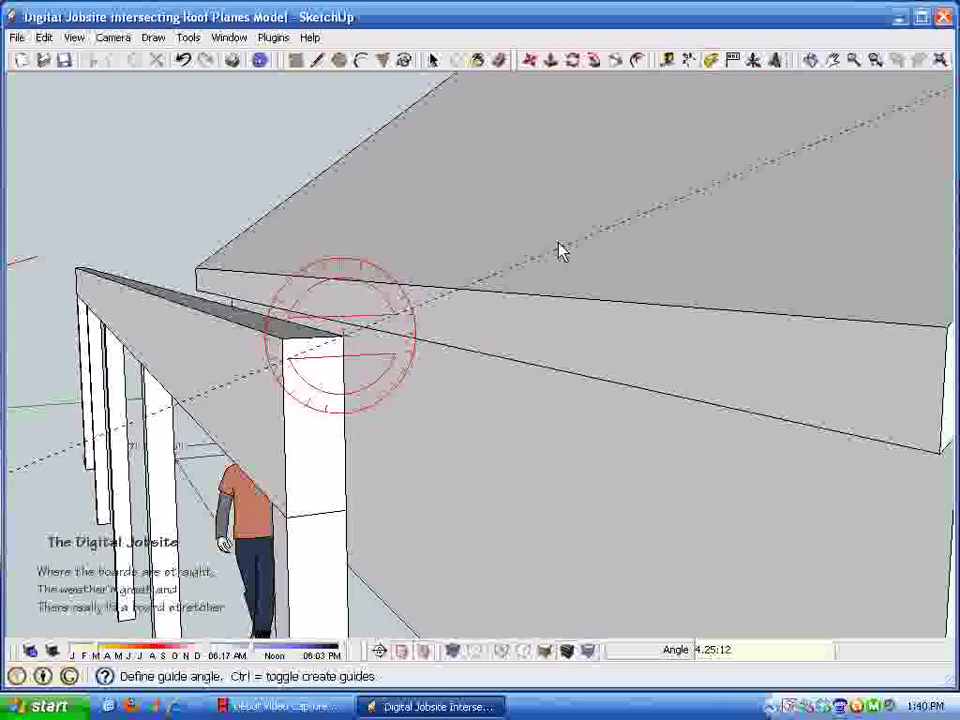
{"action": "left_click", "coordinate": [558, 250]}
Measure the slope of the pitch guide from horizontal with the Protractor centred on the beam end's house-side top corner.
{"action": "middle_click_drag", "start_coordinate": [388, 588], "coordinate": [536, 416]}
{"action": "middle_click_drag", "start_coordinate": [469, 446], "coordinate": [511, 373]}
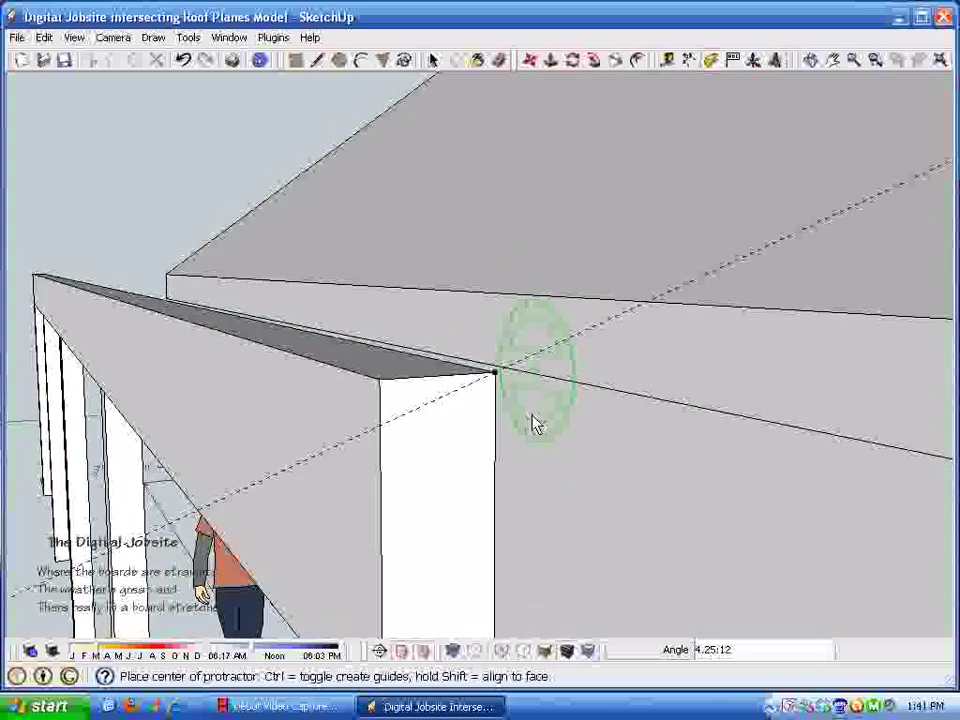
{"action": "middle_click_drag", "start_coordinate": [462, 545], "coordinate": [461, 480]}
{"action": "middle_click_drag", "start_coordinate": [492, 385], "coordinate": [450, 390]}
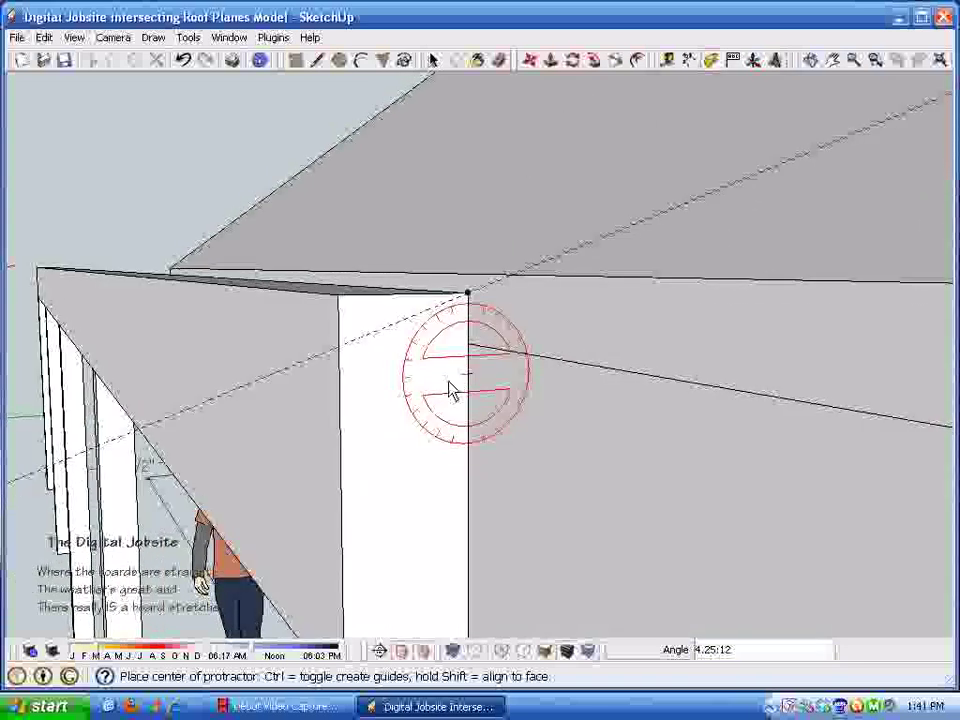
{"action": "left_click", "coordinate": [469, 299]}
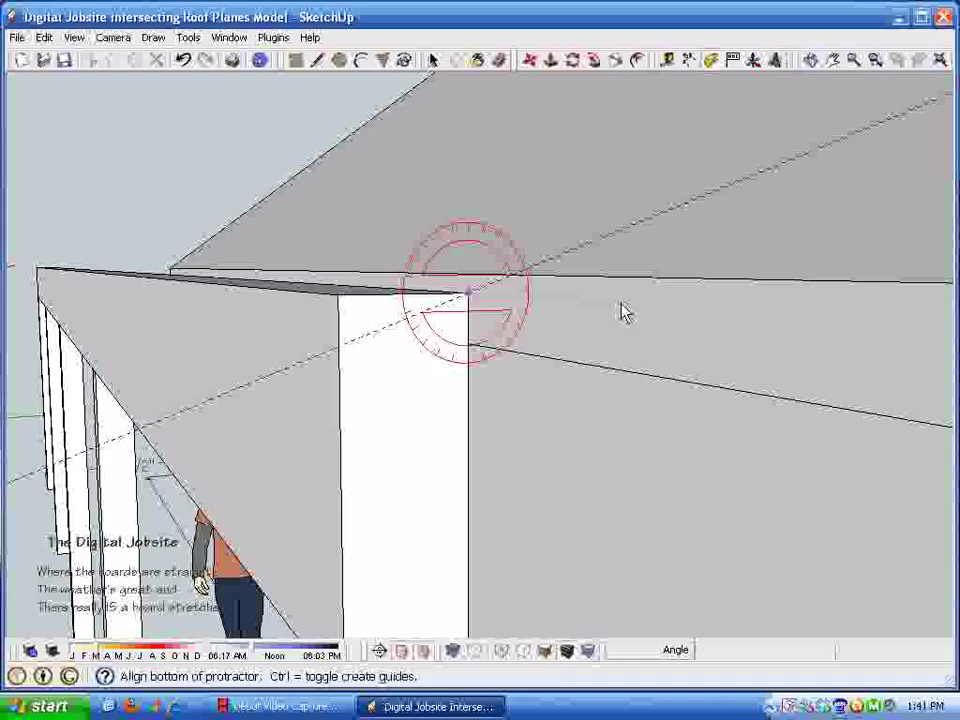
{"action": "middle_click_drag", "start_coordinate": [551, 333], "coordinate": [566, 410]}
{"action": "left_click", "coordinate": [652, 370]}
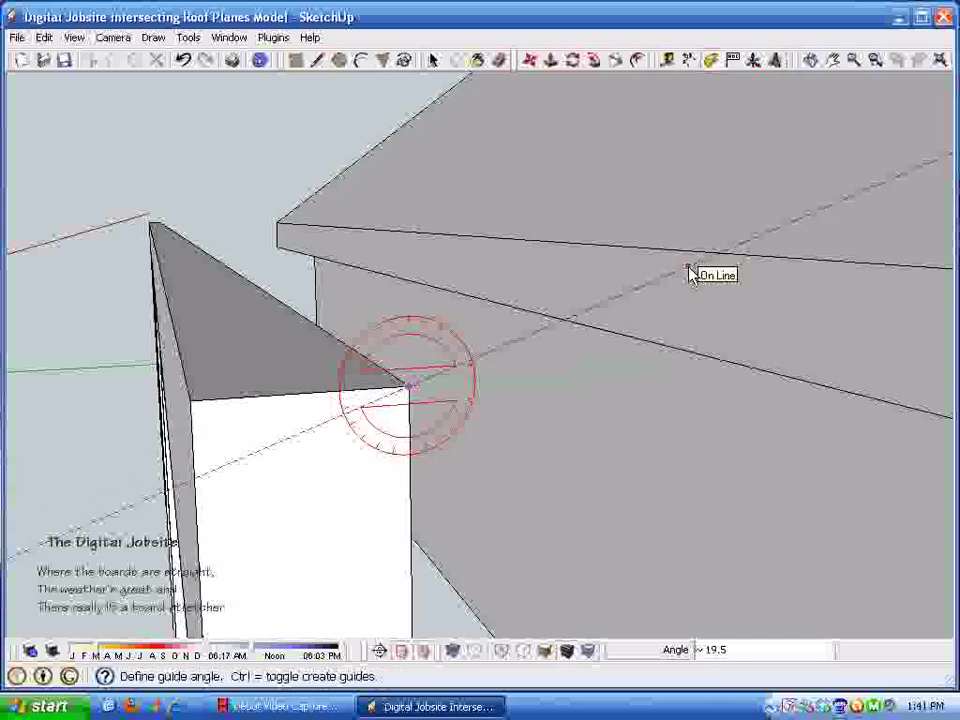
{"action": "left_click", "coordinate": [688, 268]}
{"action": "middle_click_drag", "start_coordinate": [688, 271], "coordinate": [713, 374]}
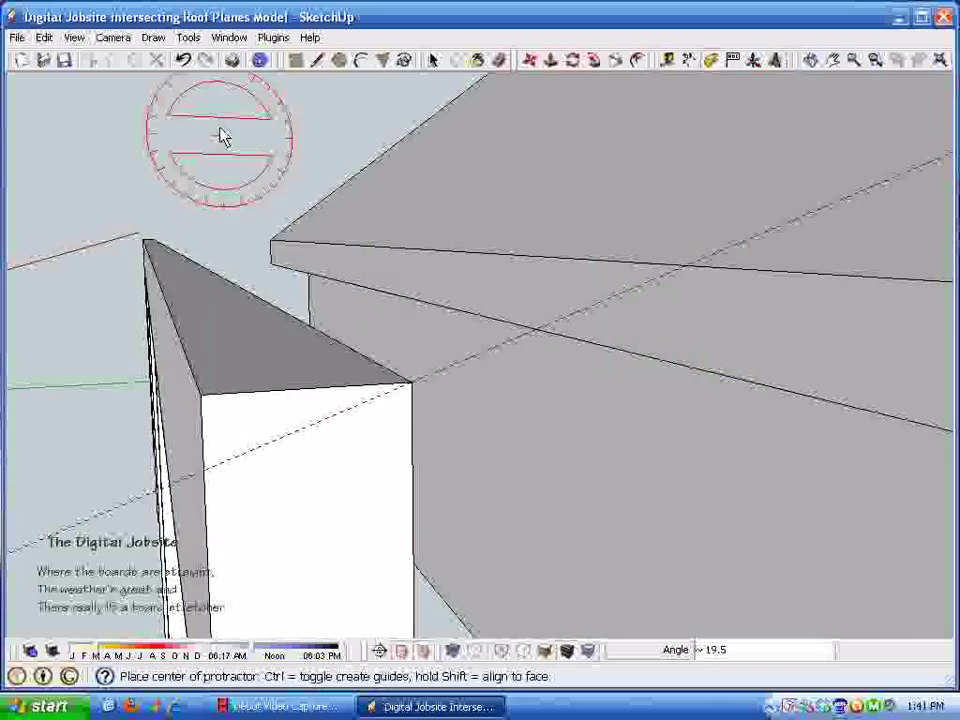
{"action": "middle_click_drag", "start_coordinate": [240, 330], "coordinate": [613, 460]}
{"action": "middle_click_drag", "start_coordinate": [617, 225], "coordinate": [527, 520]}
Create a guide parallel to and above the sloped pitch guide, offset 5.5".
{"action": "left_click", "coordinate": [668, 60]}
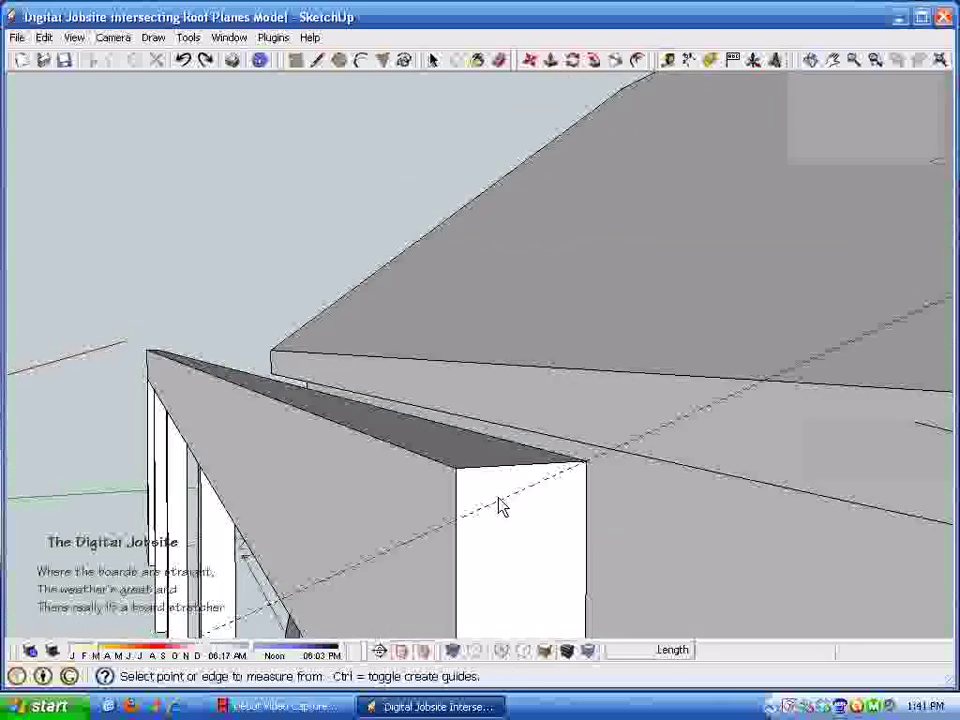
{"action": "left_click", "coordinate": [499, 506]}
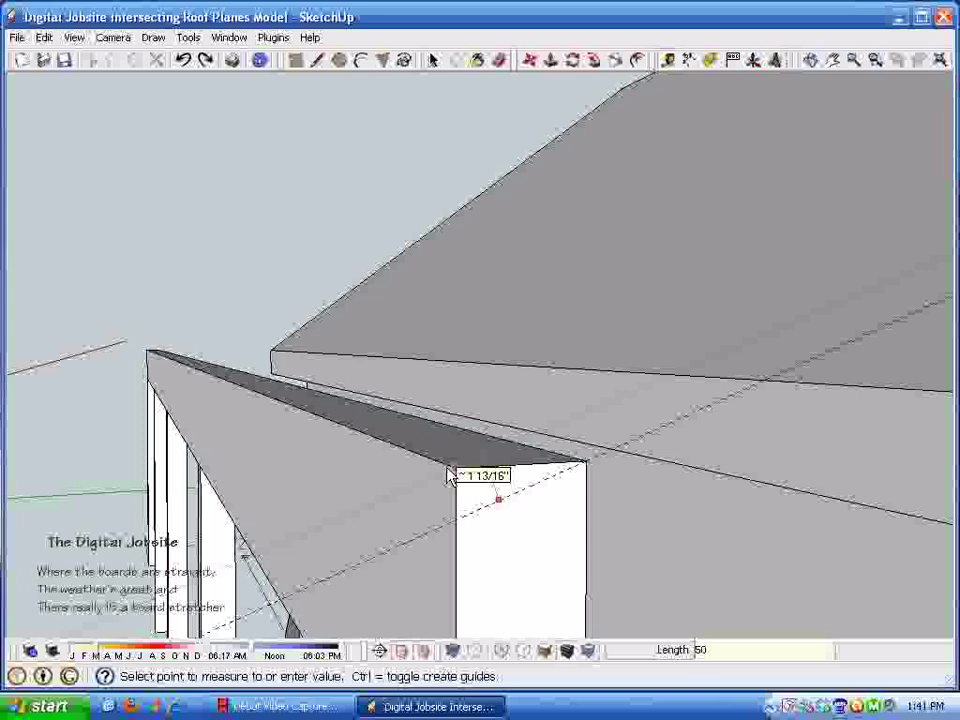
{"action": "left_click", "coordinate": [449, 477]}
{"action": "middle_click_drag", "start_coordinate": [450, 474], "coordinate": [425, 478]}
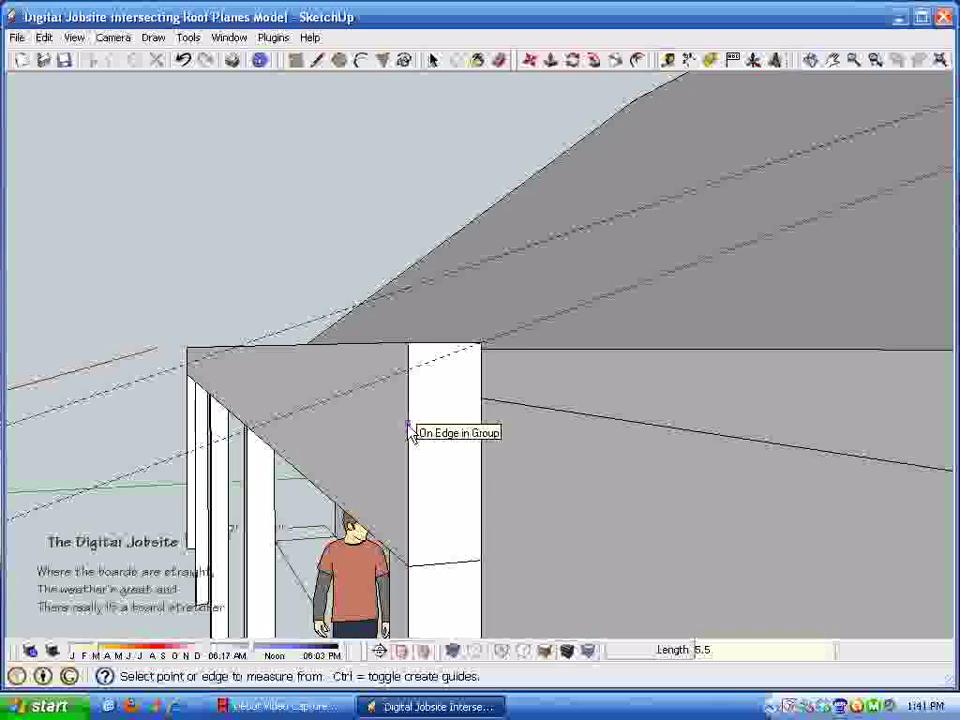
Create a vertical guide 16" outward from the beam end's outer vertical edge to mark the rafter overhang.
{"action": "left_click", "coordinate": [410, 430]}
{"action": "middle_click_drag", "start_coordinate": [362, 444], "coordinate": [197, 452]}
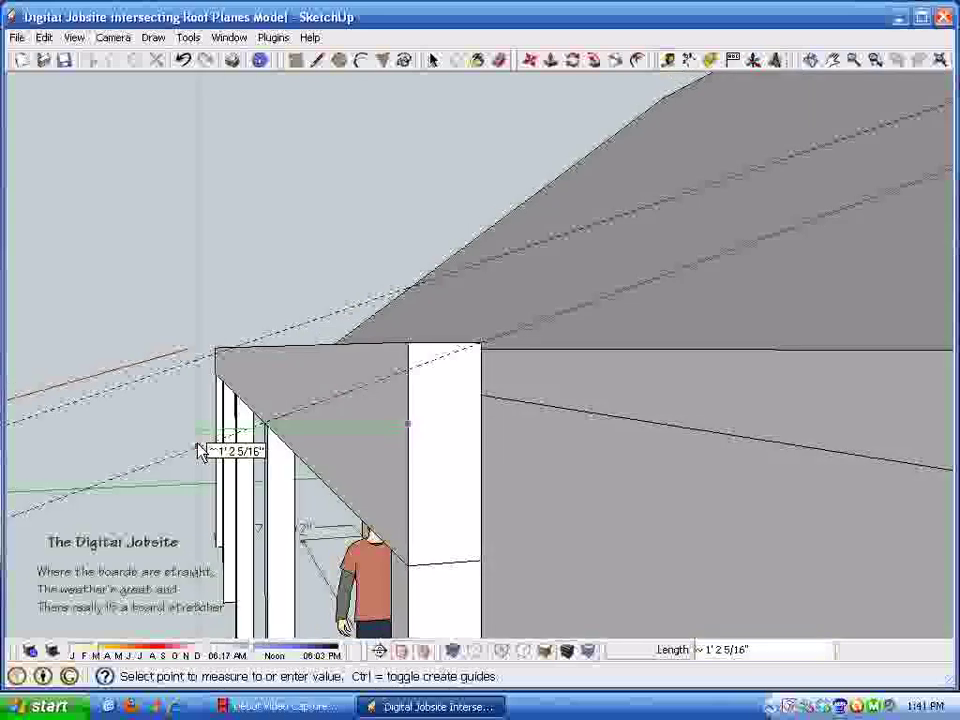
{"action": "left_click", "coordinate": [200, 452]}
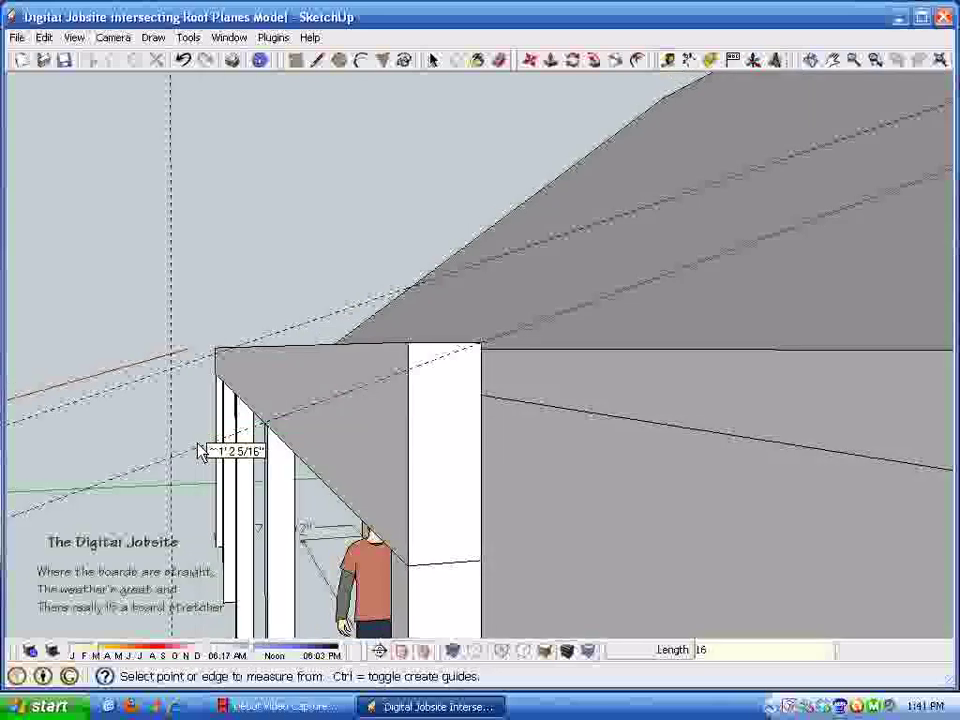
{"action": "middle_click_drag", "start_coordinate": [200, 452], "coordinate": [205, 450]}
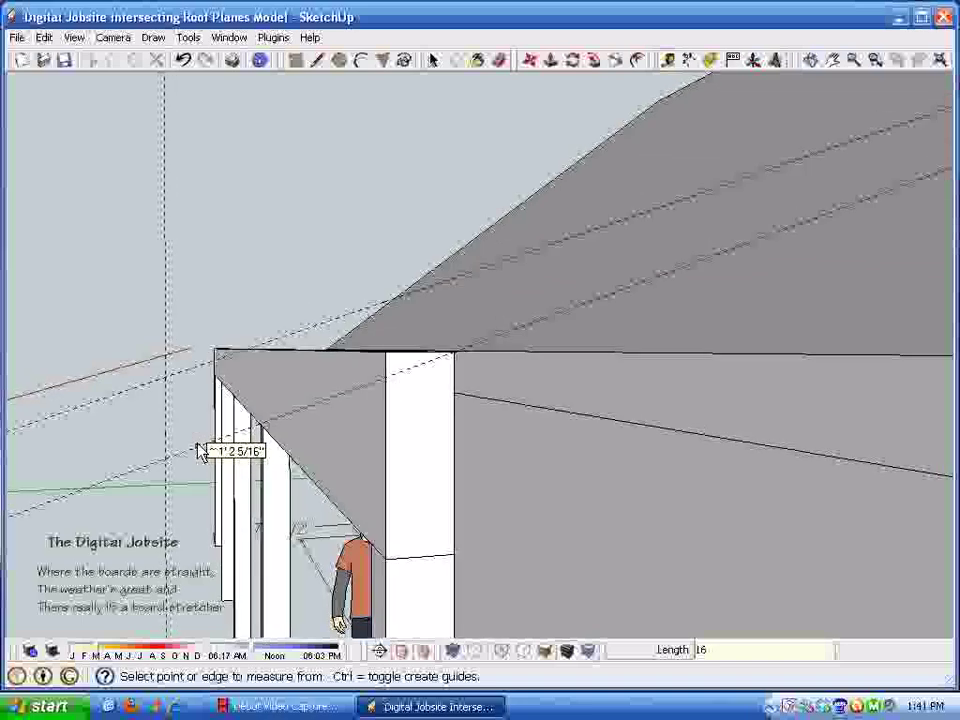
Draw the rafter's side profile with lines along the two sloped guides, from the main roof surface down to the vertical overhang guide.
{"action": "key", "text": "space"}
{"action": "left_click", "coordinate": [318, 60]}
{"action": "middle_click_drag", "start_coordinate": [285, 140], "coordinate": [682, 235]}
{"action": "left_click", "coordinate": [692, 176]}
{"action": "left_click", "coordinate": [679, 229]}
{"action": "middle_click_drag", "start_coordinate": [278, 436], "coordinate": [302, 410]}
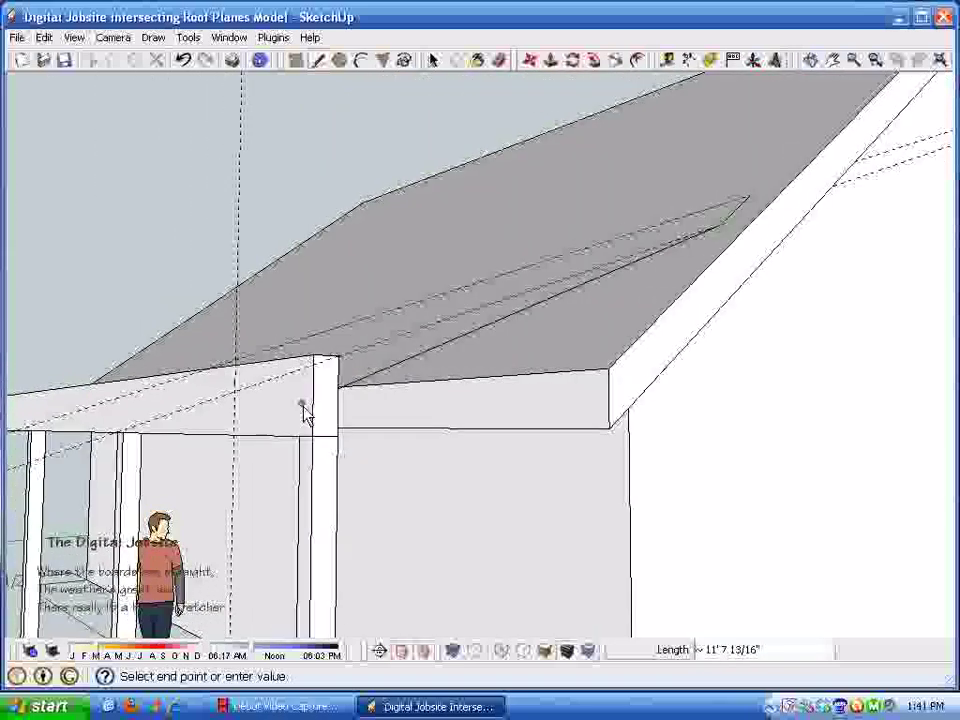
{"action": "scroll", "coordinate": [386, 432], "scroll_direction": "up", "scroll_amount": 4}
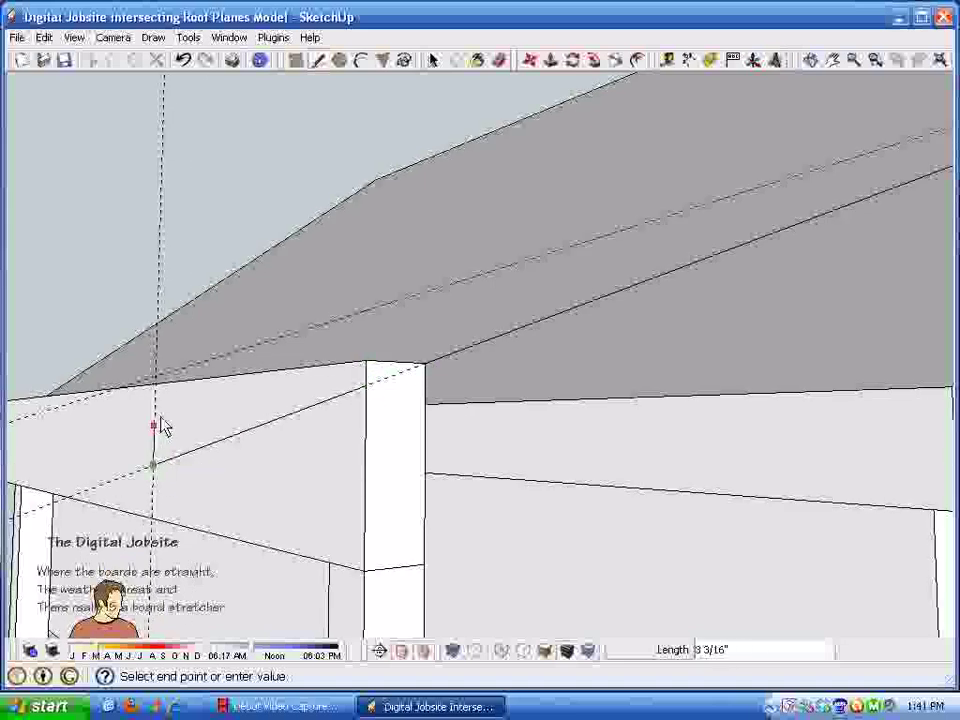
{"action": "left_click", "coordinate": [155, 375]}
{"action": "middle_click_drag", "start_coordinate": [155, 375], "coordinate": [80, 424]}
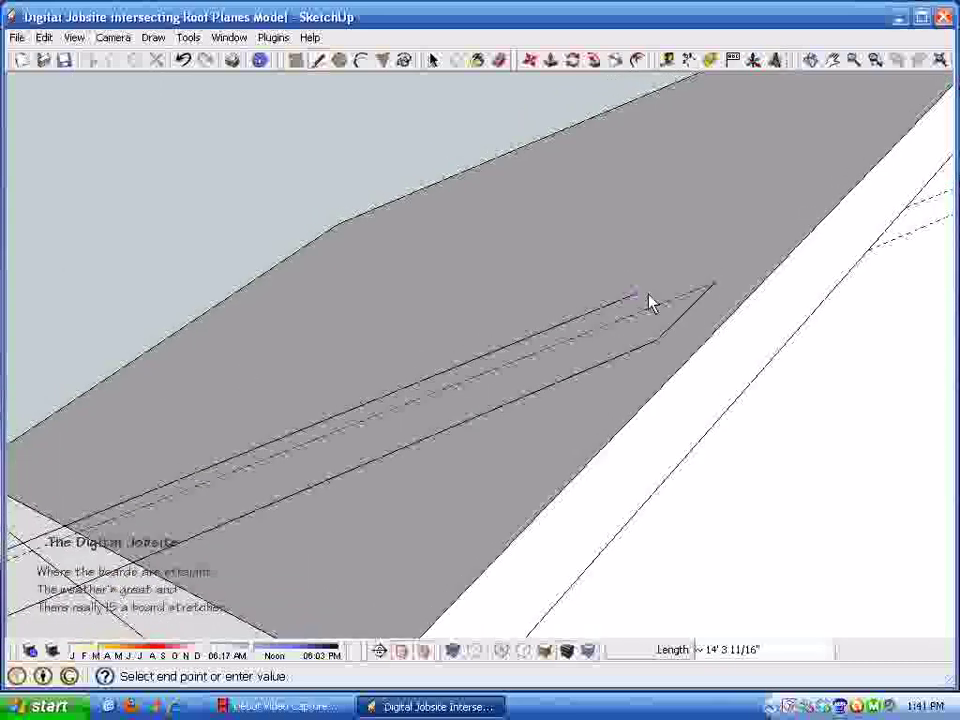
{"action": "left_click", "coordinate": [713, 283]}
{"action": "middle_click_drag", "start_coordinate": [713, 283], "coordinate": [736, 250]}
{"action": "key", "text": "space"}
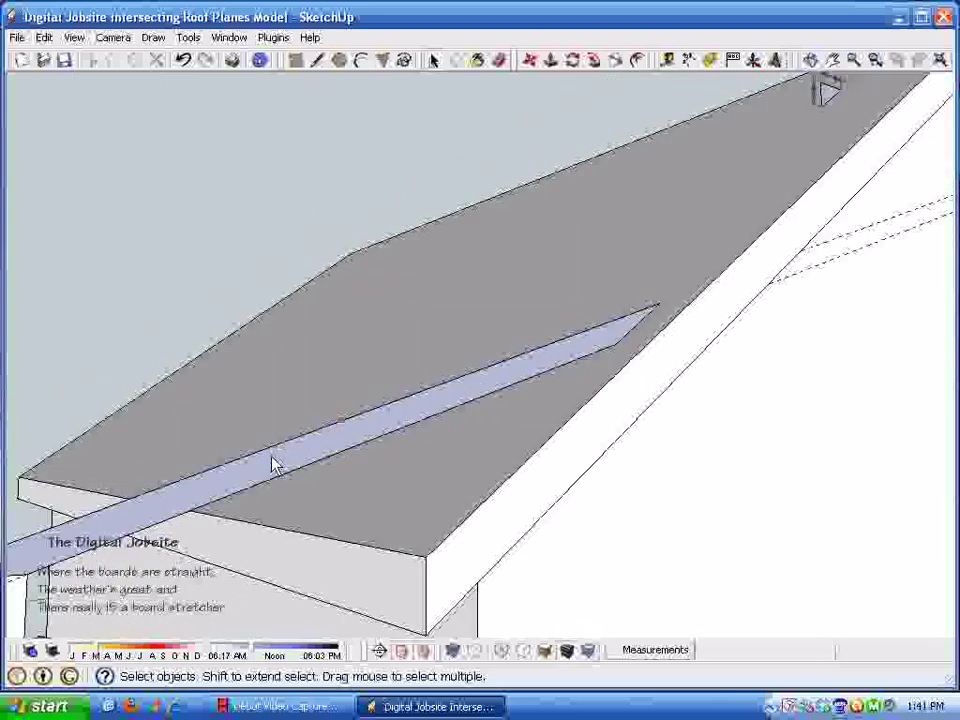
Reverse the face of the new rafter profile.
{"action": "right_click", "coordinate": [268, 466]}
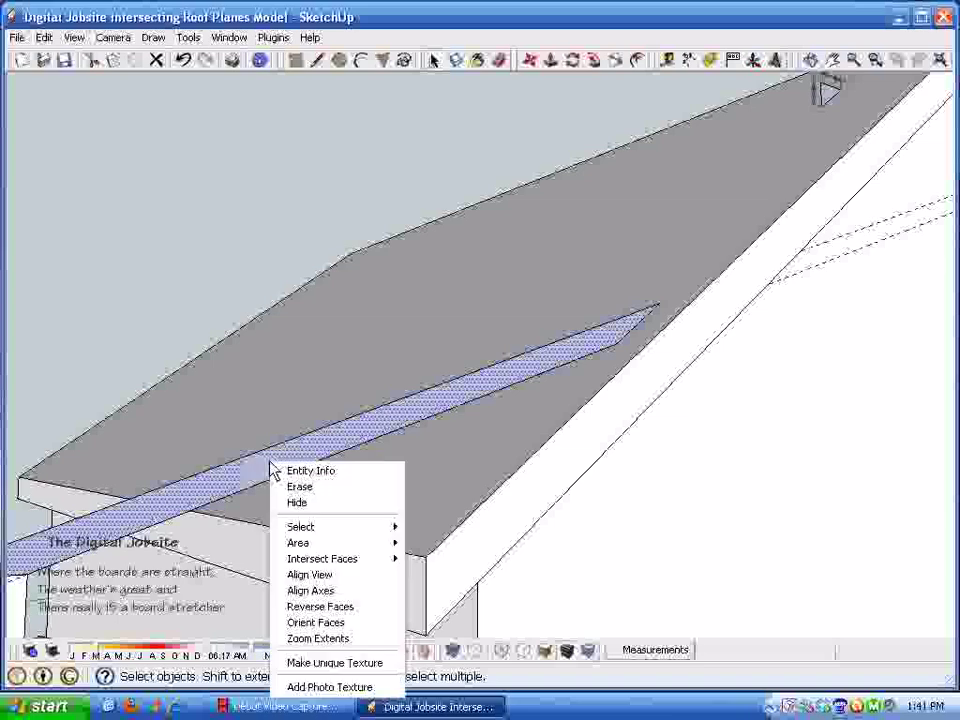
{"action": "left_click", "coordinate": [321, 606]}
{"action": "middle_click_drag", "start_coordinate": [325, 600], "coordinate": [606, 78]}
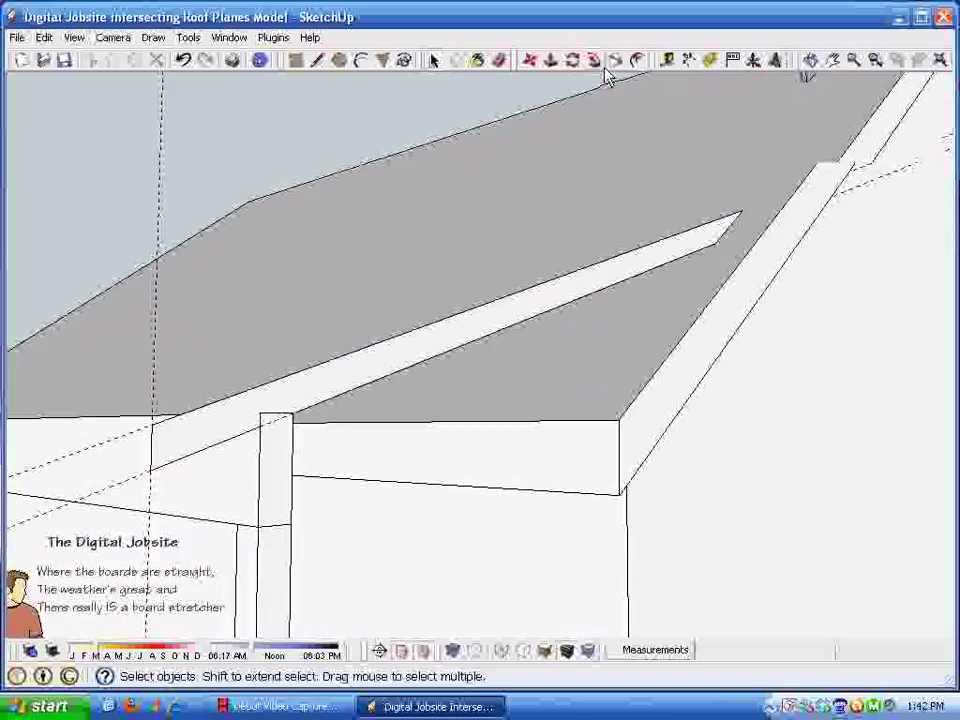
Push/Pull the rafter profile to a thickness of 1.5".
{"action": "left_click", "coordinate": [555, 61]}
{"action": "middle_click_drag", "start_coordinate": [407, 326], "coordinate": [439, 361]}
{"action": "left_click_drag", "start_coordinate": [439, 361], "coordinate": [420, 362]}
{"action": "type", "text": "1.5"}
{"action": "key", "text": "Return"}
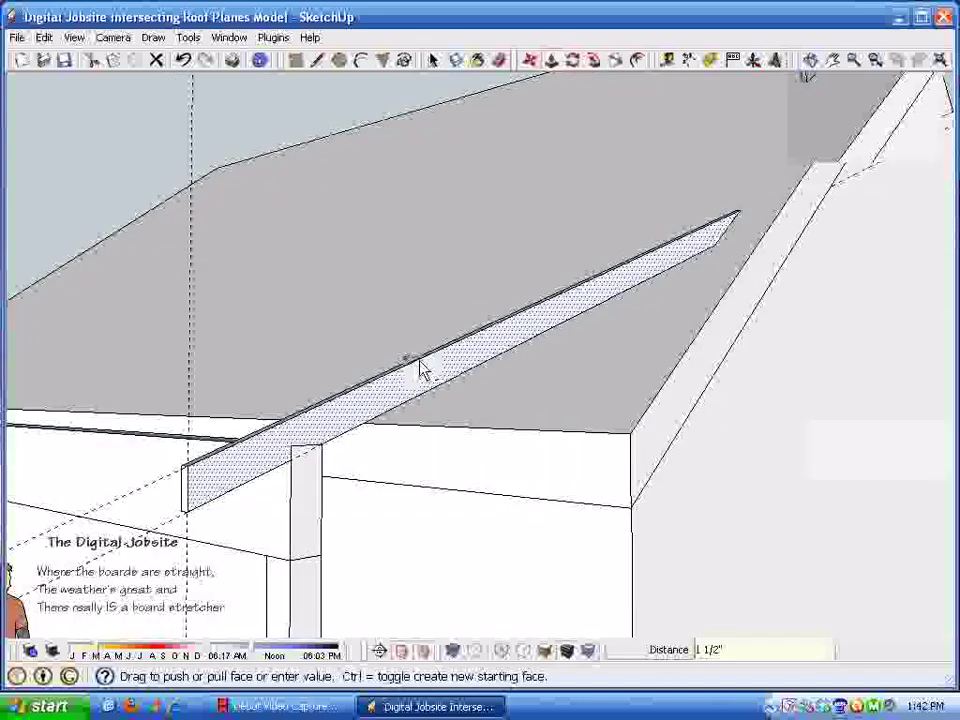
{"action": "key", "text": "space"}
Erase the sloped and vertical construction guides around the new rafter.
{"action": "mouse_move", "coordinate": [549, 221]}
{"action": "middle_mouse_down"}
{"action": "mouse_move", "coordinate": [560, 207]}
{"action": "mouse_move", "coordinate": [238, 118]}
{"action": "mouse_move", "coordinate": [499, 58]}
{"action": "middle_mouse_up"}
{"action": "left_click", "coordinate": [499, 60]}
{"action": "mouse_move", "coordinate": [325, 170]}
{"action": "middle_mouse_down"}
{"action": "mouse_move", "coordinate": [216, 184]}
{"action": "mouse_move", "coordinate": [47, 399]}
{"action": "mouse_move", "coordinate": [83, 500]}
{"action": "mouse_move", "coordinate": [403, 206]}
{"action": "mouse_move", "coordinate": [531, 384]}
{"action": "mouse_move", "coordinate": [415, 305]}
{"action": "mouse_move", "coordinate": [375, 296]}
{"action": "mouse_move", "coordinate": [444, 317]}
{"action": "mouse_move", "coordinate": [395, 312]}
{"action": "mouse_move", "coordinate": [403, 312]}
{"action": "mouse_move", "coordinate": [208, 118]}
{"action": "mouse_move", "coordinate": [154, 144]}
{"action": "middle_mouse_up"}
{"action": "left_click", "coordinate": [418, 302]}
Select all of the new rafter's geometry and make it a group.
{"action": "left_click_drag", "start_coordinate": [154, 144], "coordinate": [709, 506]}
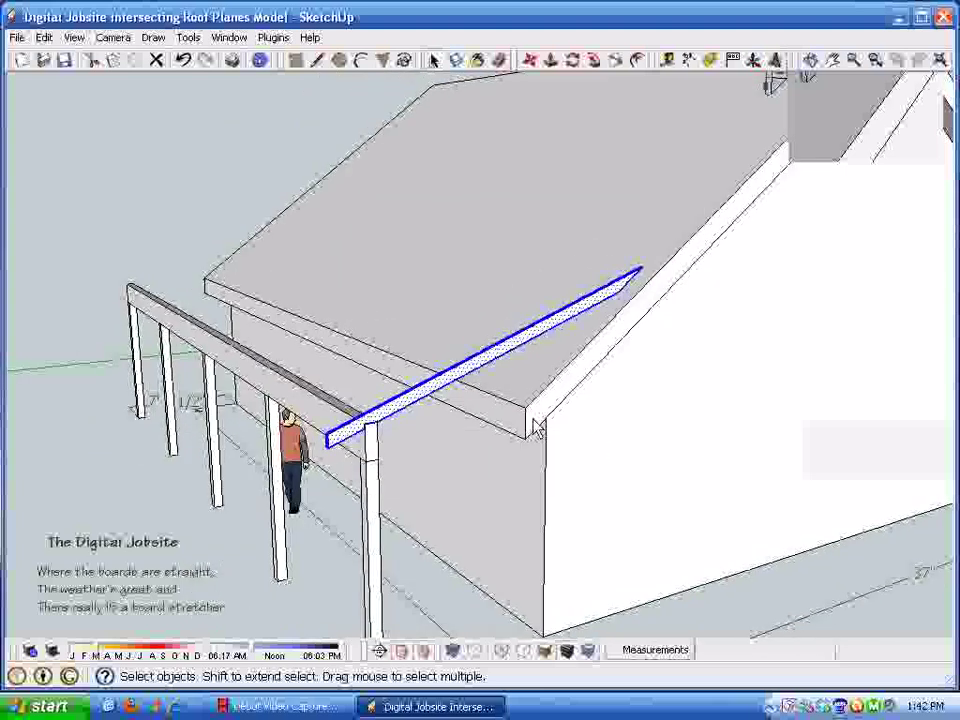
{"action": "right_click", "coordinate": [515, 345]}
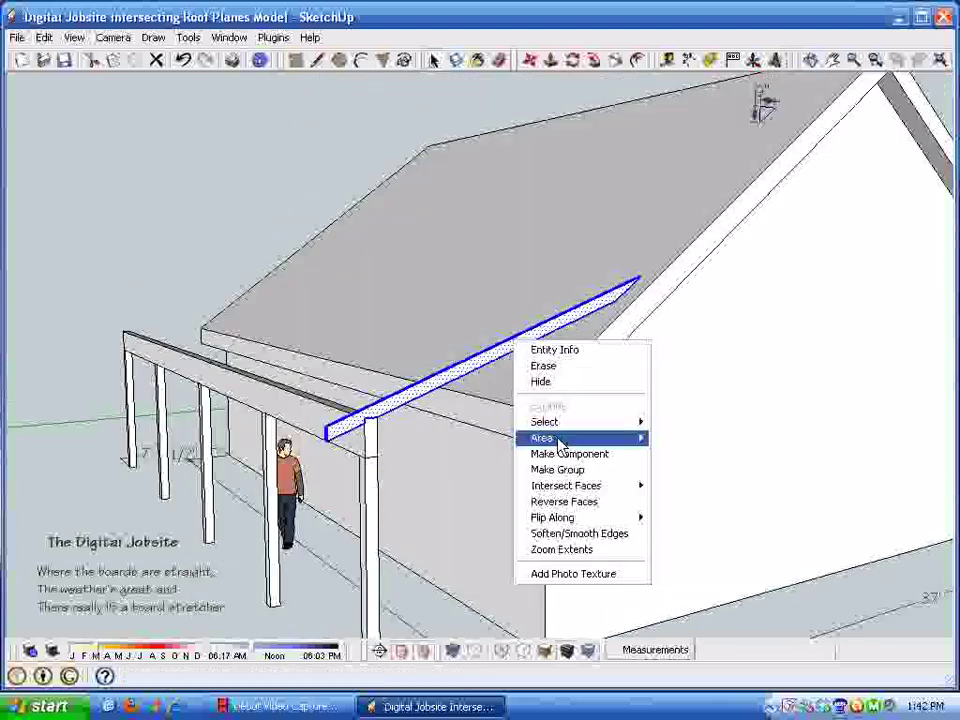
{"action": "left_click", "coordinate": [576, 473]}
{"action": "scroll", "coordinate": [545, 420], "scroll_direction": "up", "scroll_amount": 5}
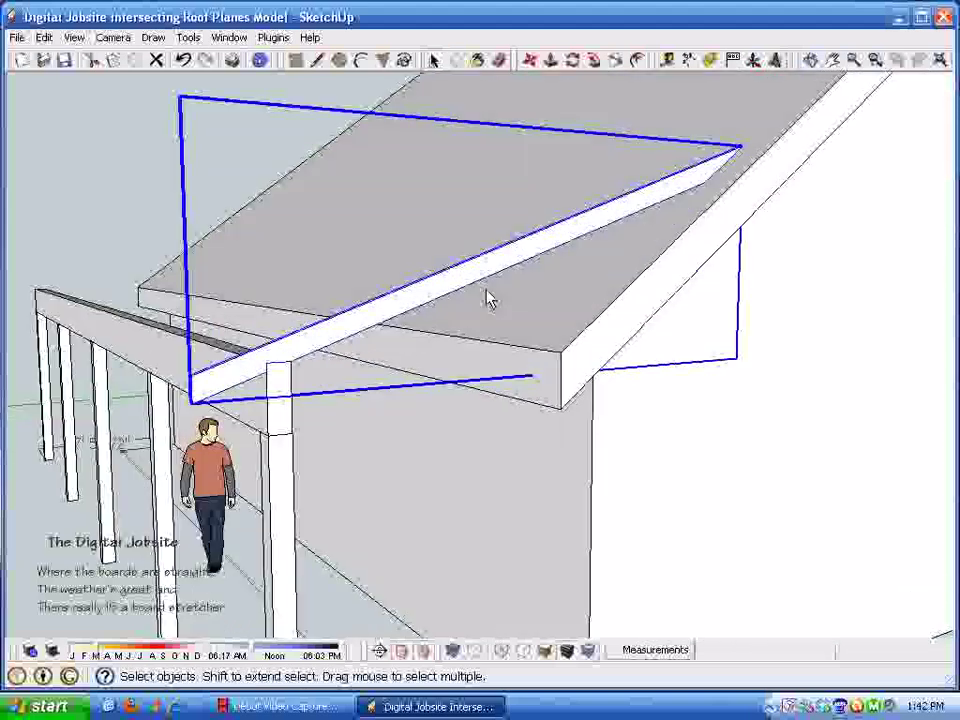
Open the rafter group for editing and create a vertical guide through the rafter along the beam's outer edge.
{"action": "middle_click_drag", "start_coordinate": [585, 240], "coordinate": [505, 288]}
{"action": "left_click", "coordinate": [732, 166]}
{"action": "middle_click_drag", "start_coordinate": [628, 76], "coordinate": [446, 400]}
{"action": "scroll", "coordinate": [400, 440], "scroll_direction": "up", "scroll_amount": 2}
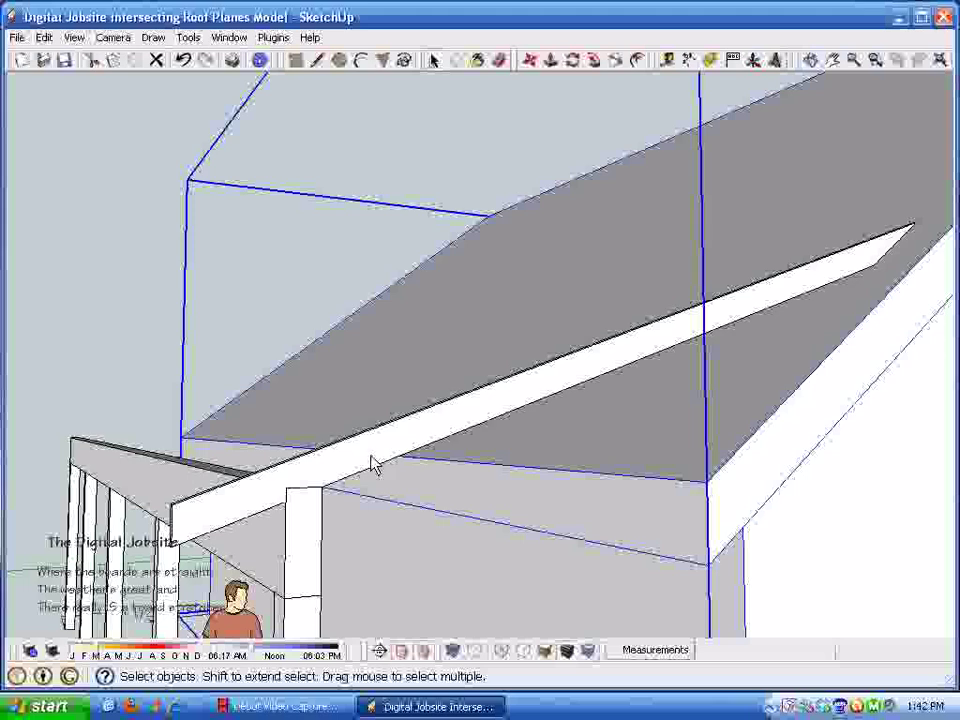
{"action": "double_click", "coordinate": [371, 463]}
{"action": "middle_click_drag", "start_coordinate": [740, 186], "coordinate": [736, 150]}
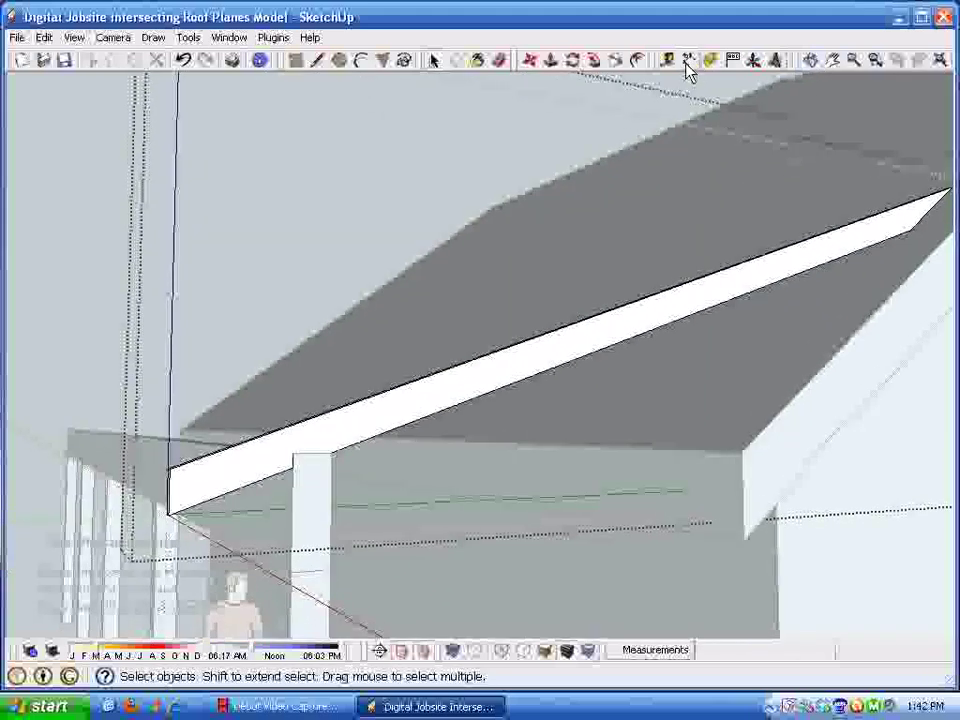
{"action": "left_click", "coordinate": [667, 60]}
{"action": "middle_click_drag", "start_coordinate": [520, 560], "coordinate": [390, 418]}
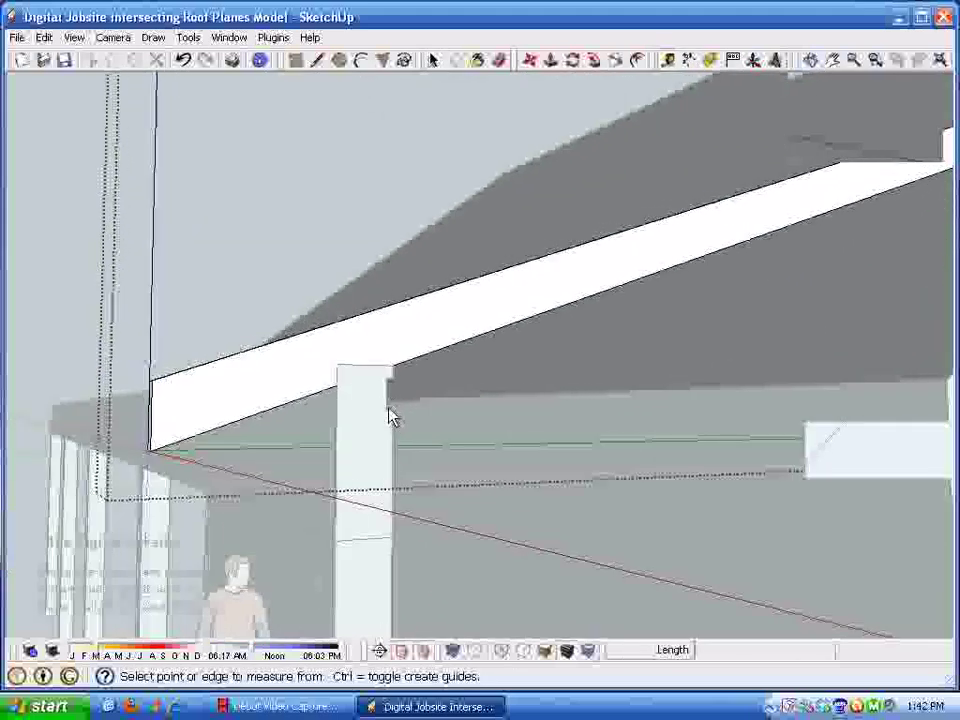
{"action": "left_click", "coordinate": [392, 409]}
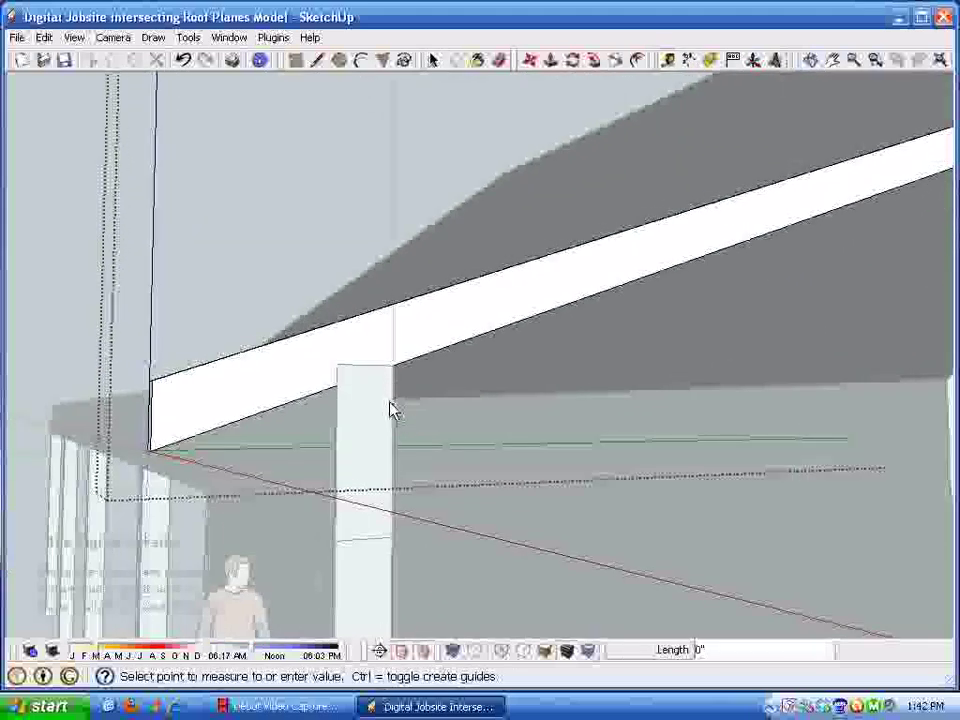
{"action": "left_click", "coordinate": [338, 372]}
{"action": "middle_click_drag", "start_coordinate": [338, 372], "coordinate": [390, 440]}
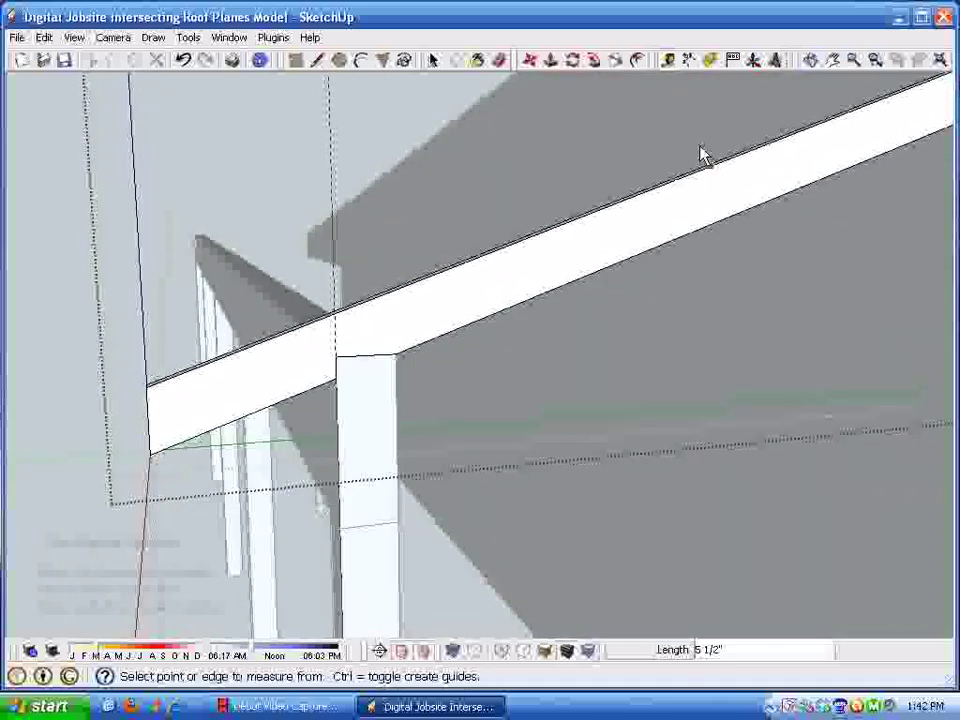
Create a protractor guide at 90° to the rafter's slope, starting from the beam's outer top corner.
{"action": "left_click", "coordinate": [710, 60]}
{"action": "scroll", "coordinate": [355, 395], "scroll_direction": "up", "scroll_amount": 2}
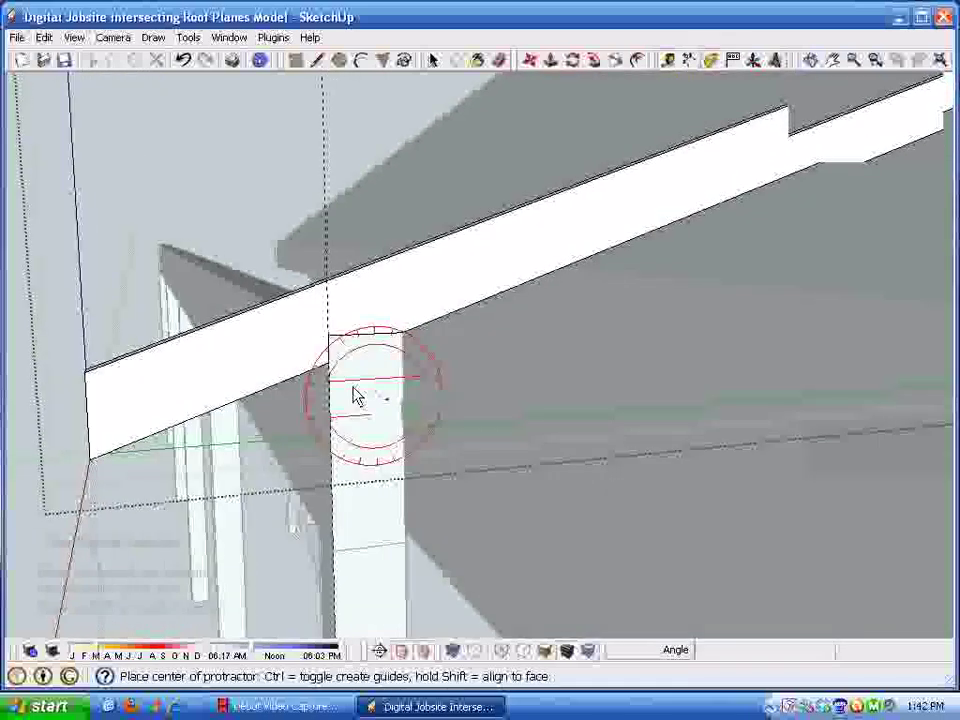
{"action": "scroll", "coordinate": [335, 343], "scroll_direction": "up", "scroll_amount": 1}
{"action": "left_click", "coordinate": [333, 339]}
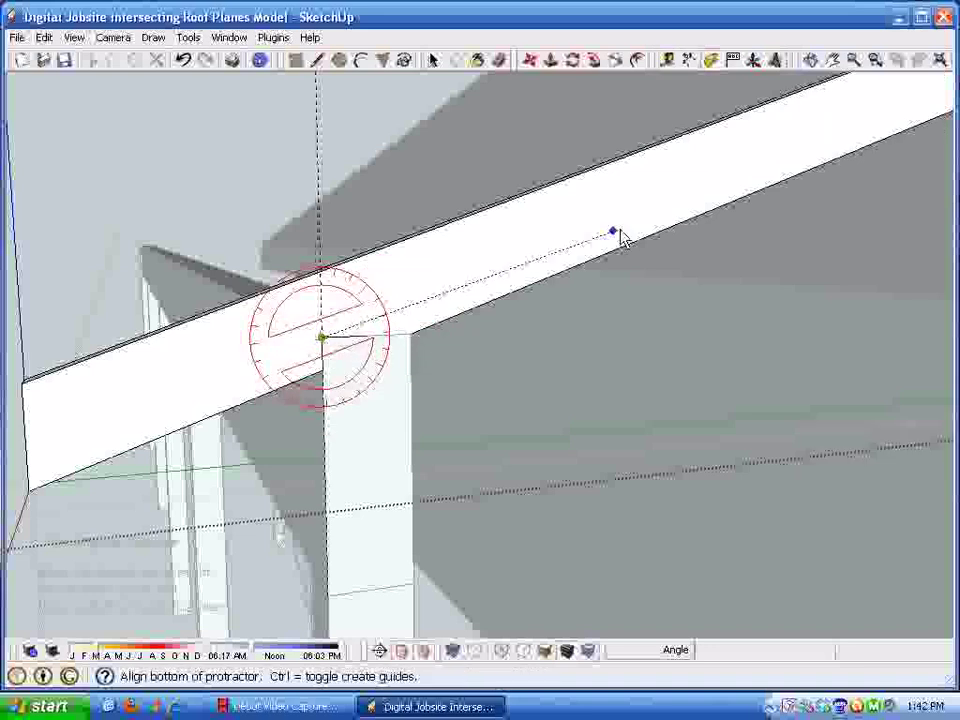
{"action": "left_click", "coordinate": [680, 196]}
{"action": "left_click", "coordinate": [294, 274]}
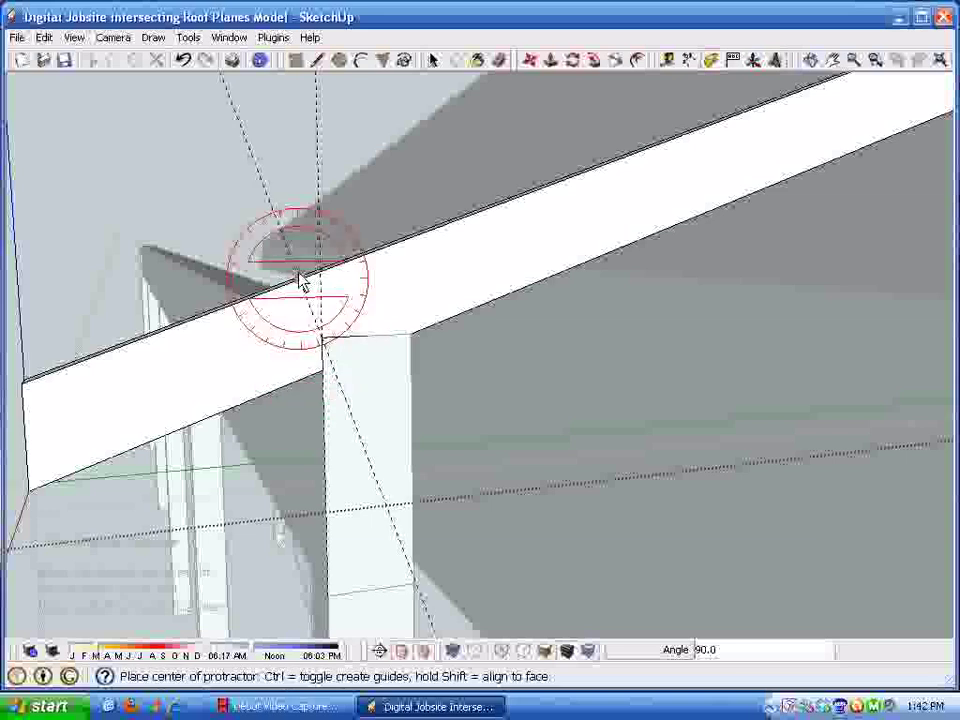
Dimension the rafter depth above the beam's outer top corner, both perpendicular to the slope and vertically along the guides.
{"action": "scroll", "coordinate": [358, 470], "scroll_direction": "up", "scroll_amount": 1}
{"action": "key", "text": "space"}
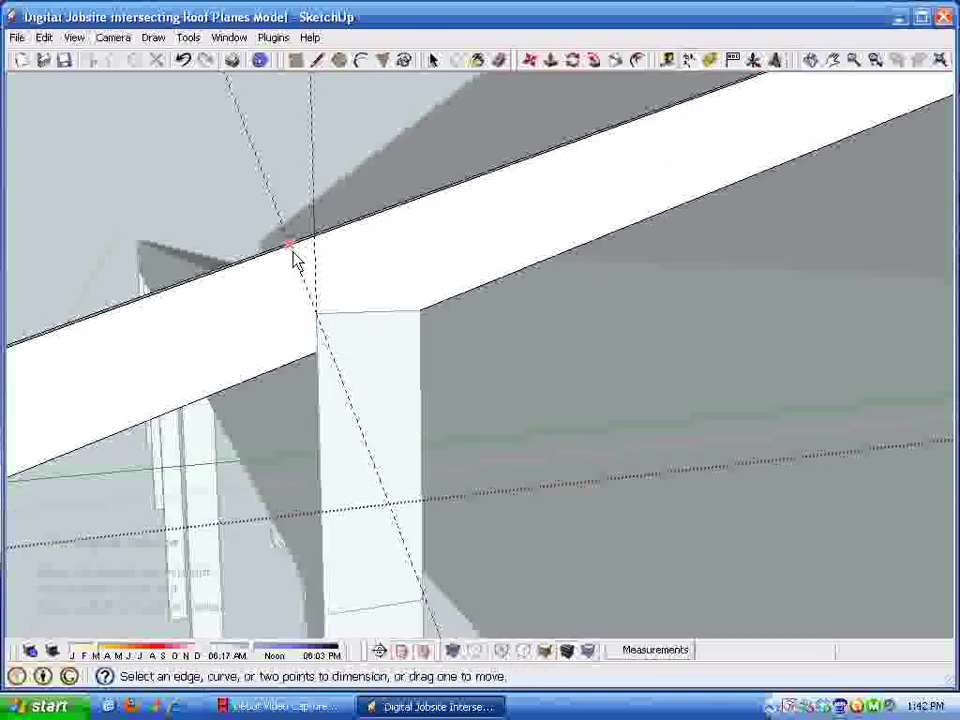
{"action": "left_click", "coordinate": [245, 338]}
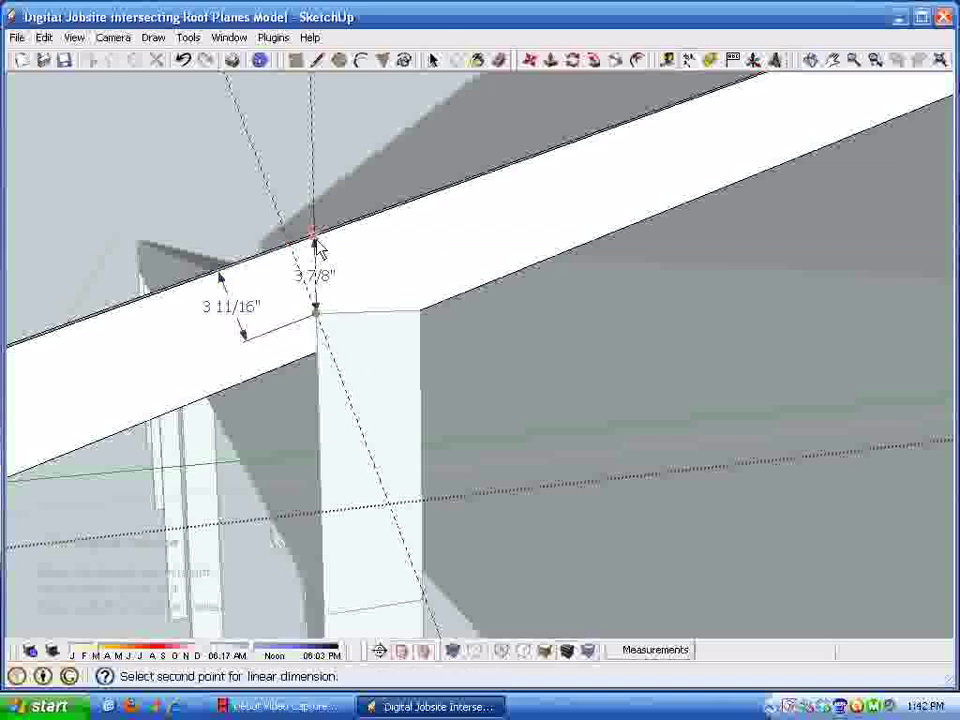
{"action": "left_click", "coordinate": [432, 239]}
{"action": "scroll", "coordinate": [436, 317], "scroll_direction": "down", "scroll_amount": 5}
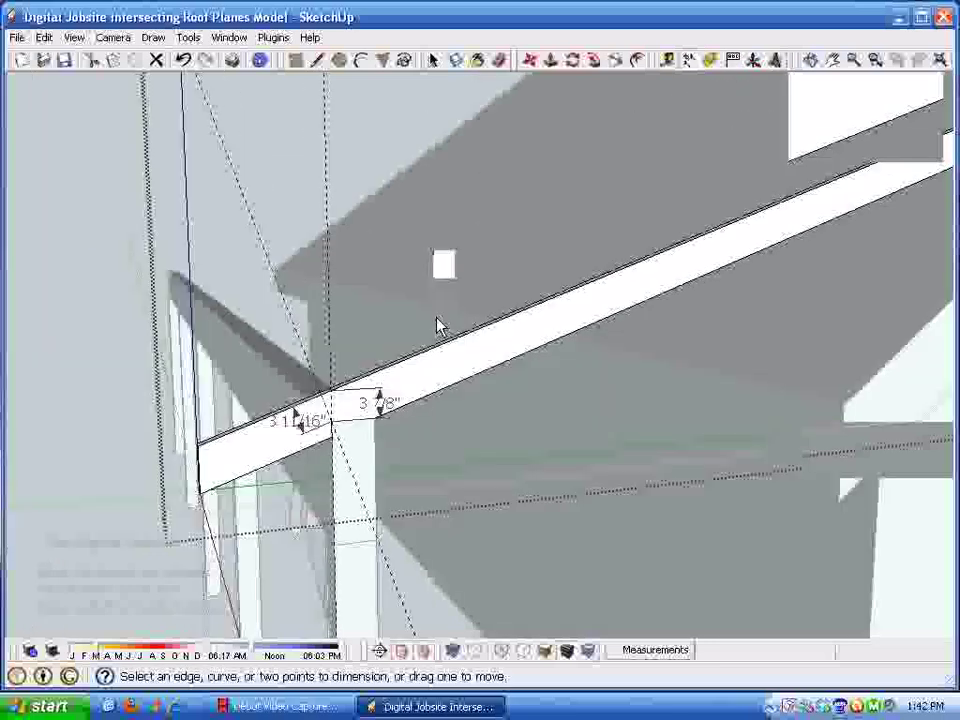
Dimension the rafter's overall length from the top of its tail cut to its upper tip on the main roof.
{"action": "mouse_move", "coordinate": [436, 317]}
{"action": "middle_mouse_down"}
{"action": "mouse_move", "coordinate": [397, 389]}
{"action": "mouse_move", "coordinate": [808, 152]}
{"action": "mouse_move", "coordinate": [916, 177]}
{"action": "mouse_move", "coordinate": [759, 401]}
{"action": "mouse_move", "coordinate": [606, 379]}
{"action": "mouse_move", "coordinate": [794, 294]}
{"action": "mouse_move", "coordinate": [829, 259]}
{"action": "mouse_move", "coordinate": [874, 242]}
{"action": "mouse_move", "coordinate": [407, 429]}
{"action": "mouse_move", "coordinate": [251, 538]}
{"action": "mouse_move", "coordinate": [213, 545]}
{"action": "mouse_move", "coordinate": [364, 537]}
{"action": "mouse_move", "coordinate": [331, 507]}
{"action": "mouse_move", "coordinate": [212, 544]}
{"action": "middle_mouse_up"}
{"action": "left_click", "coordinate": [232, 442]}
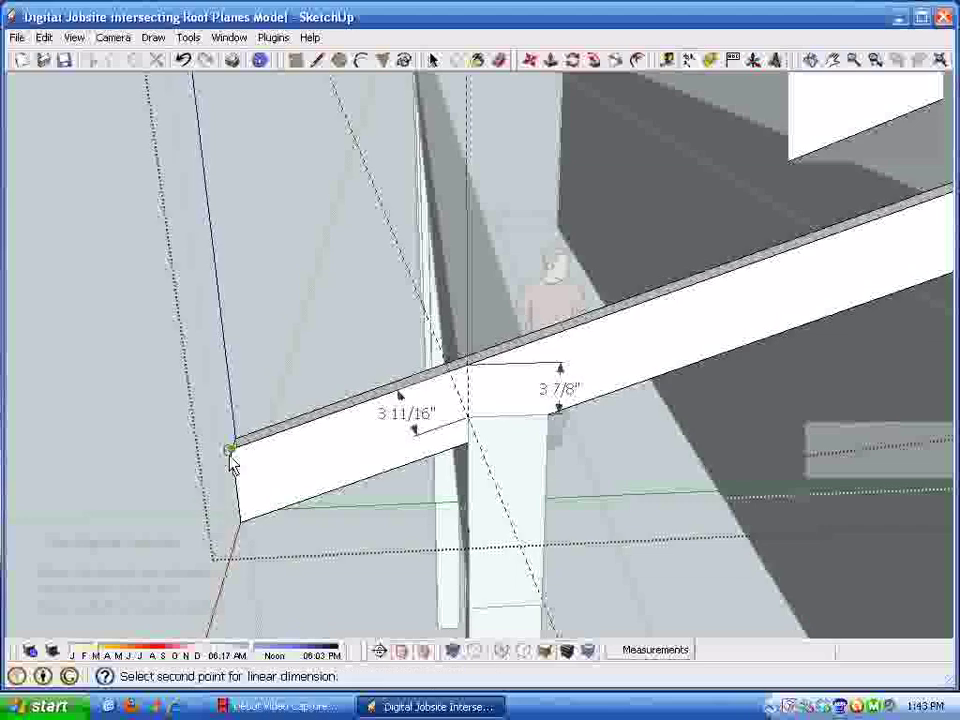
{"action": "scroll", "coordinate": [232, 440], "scroll_direction": "down", "scroll_amount": 2}
{"action": "mouse_move", "coordinate": [231, 430]}
{"action": "middle_mouse_down"}
{"action": "mouse_move", "coordinate": [267, 346]}
{"action": "mouse_move", "coordinate": [624, 328]}
{"action": "mouse_move", "coordinate": [769, 243]}
{"action": "mouse_move", "coordinate": [758, 321]}
{"action": "middle_mouse_up"}
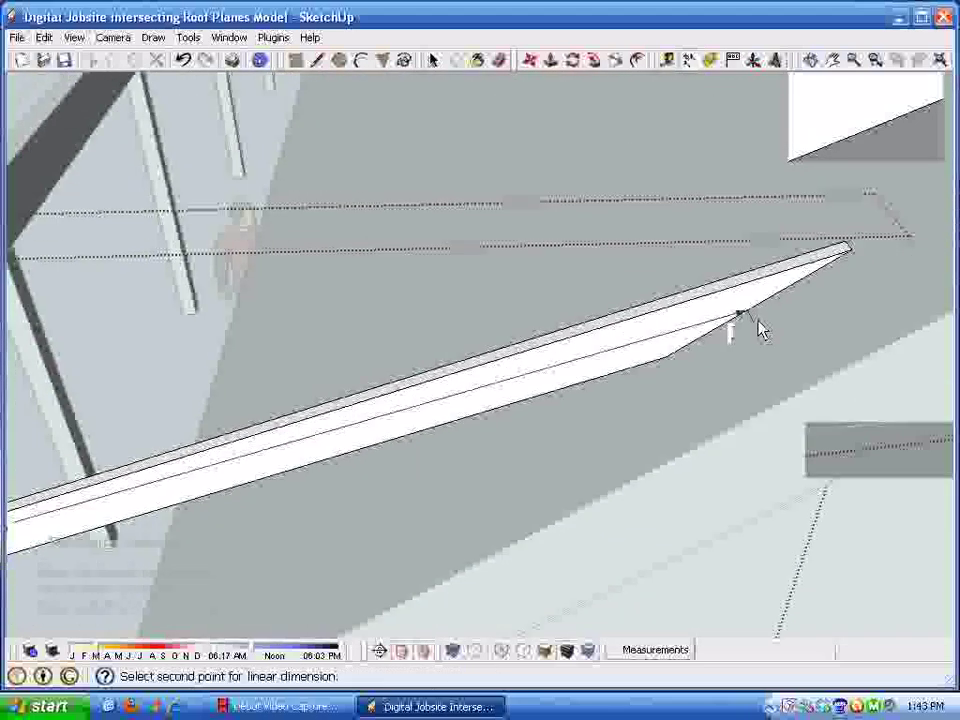
{"action": "left_click", "coordinate": [848, 253]}
{"action": "middle_click_drag", "start_coordinate": [848, 253], "coordinate": [291, 96]}
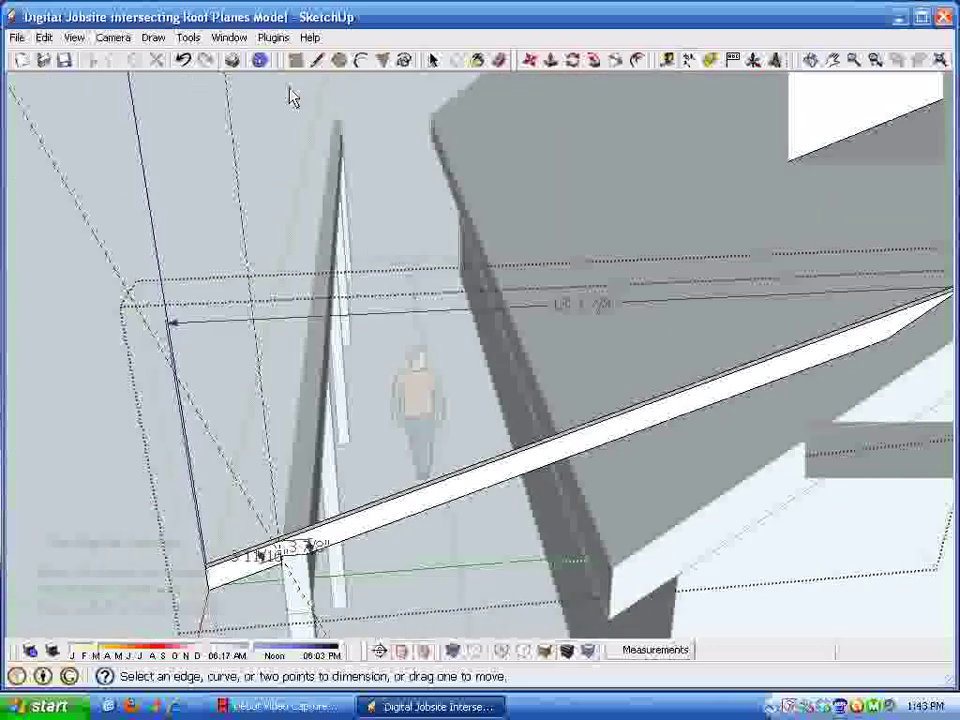
Undo the last length dimension and dimension the rafter's overall length parallel to its slope, from the tail's top corner to the upper tip.
{"action": "left_click", "coordinate": [191, 60]}
{"action": "middle_click_drag", "start_coordinate": [233, 636], "coordinate": [230, 545]}
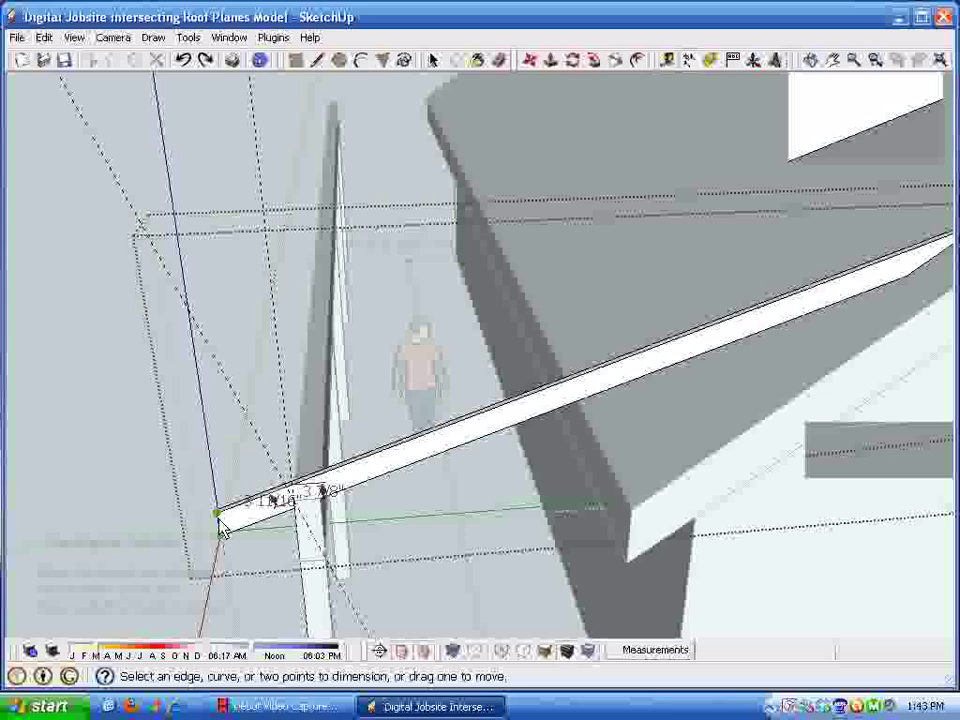
{"action": "left_click", "coordinate": [220, 520]}
{"action": "middle_click_drag", "start_coordinate": [298, 530], "coordinate": [266, 528]}
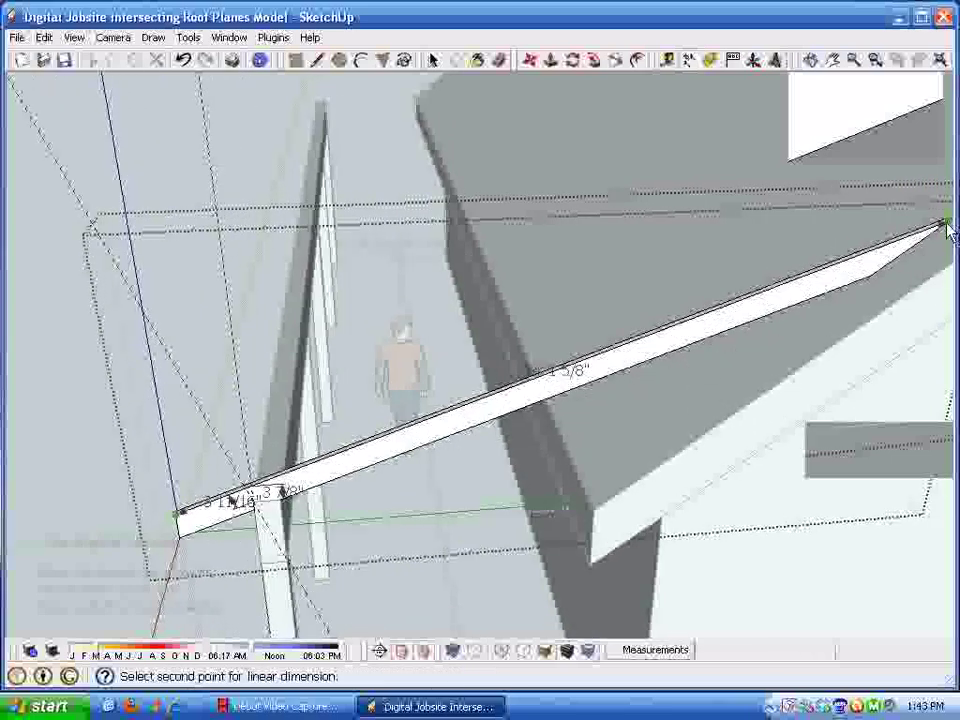
{"action": "left_click", "coordinate": [947, 226]}
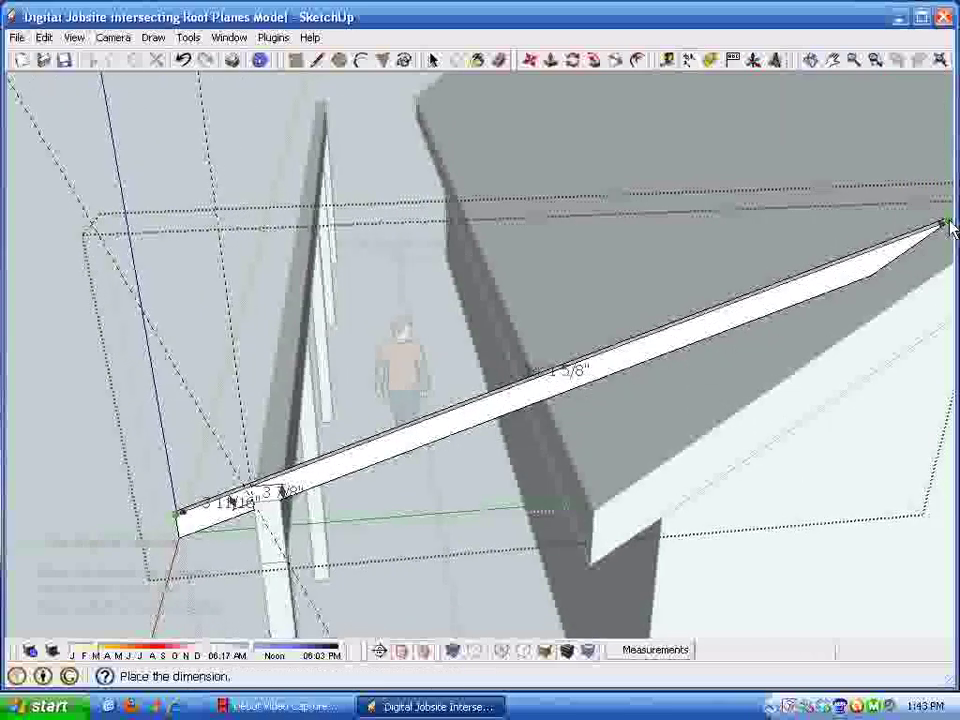
{"action": "left_click", "coordinate": [904, 192]}
Dimension the rafter's top edge from its upper tip to the vertical guide at the beam's outer edge, and finish editing the group.
{"action": "scroll", "coordinate": [916, 506], "scroll_direction": "up", "scroll_amount": 3}
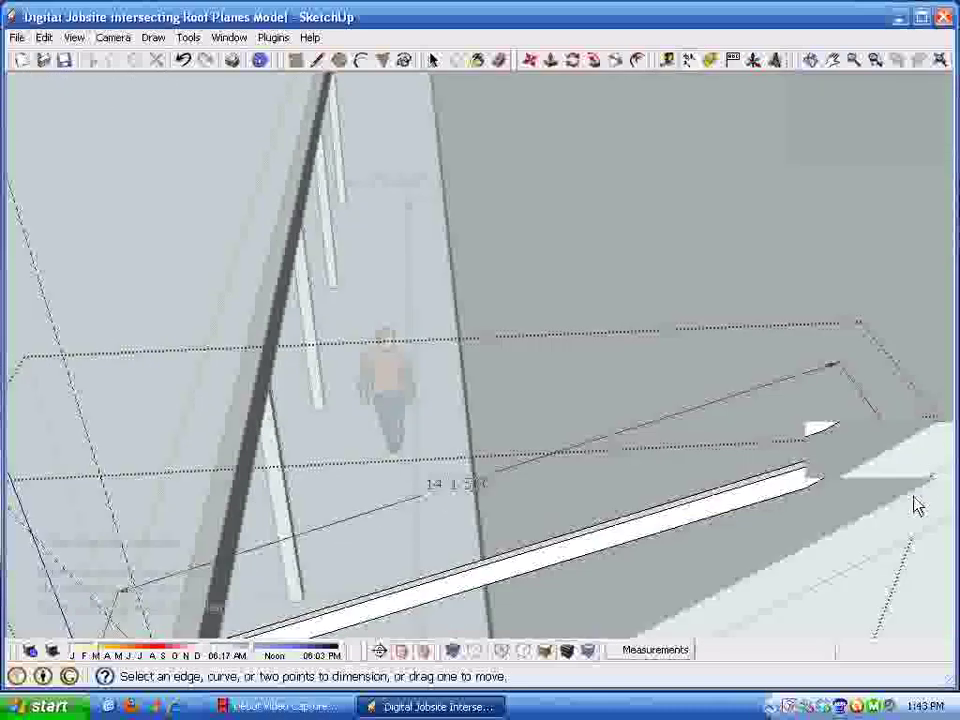
{"action": "left_click", "coordinate": [896, 444]}
{"action": "middle_click_drag", "start_coordinate": [896, 444], "coordinate": [402, 285]}
{"action": "left_click", "coordinate": [235, 288]}
{"action": "left_click", "coordinate": [315, 318]}
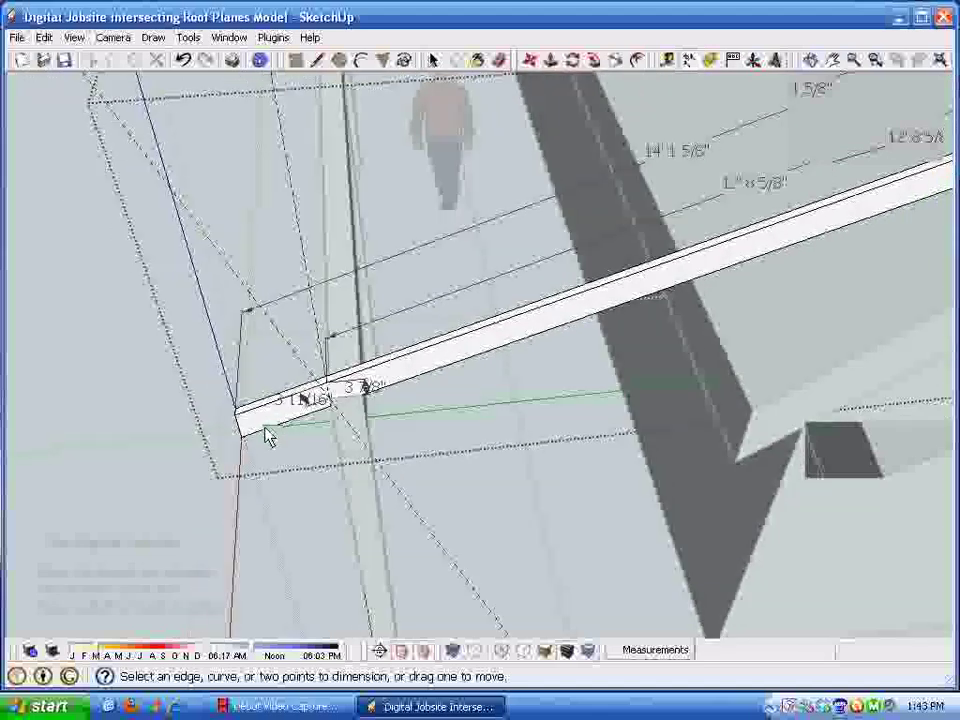
{"action": "middle_click_drag", "start_coordinate": [268, 435], "coordinate": [221, 482]}
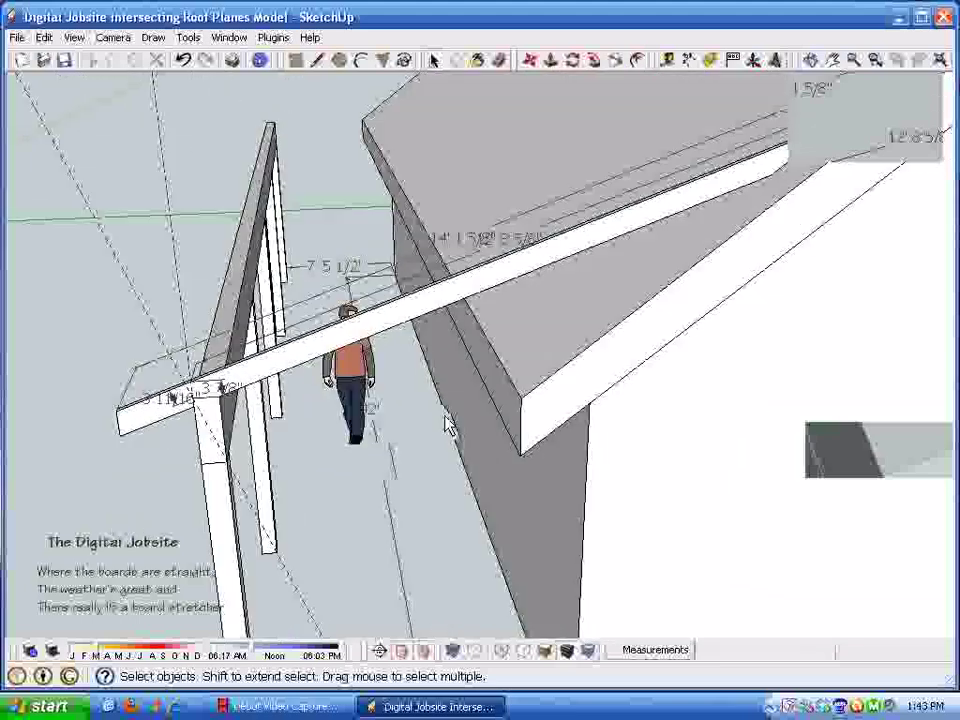
Measure the angle between the rafter's top edge and its upper cut with the Protractor, centred on the upper tip.
{"action": "left_click", "coordinate": [712, 60]}
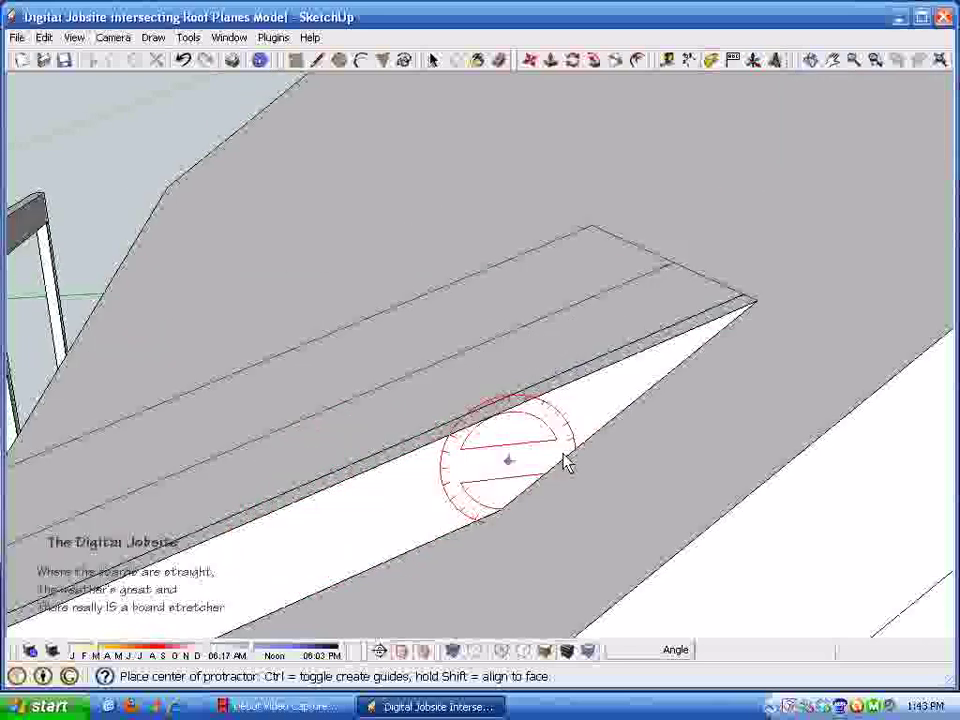
{"action": "left_click", "coordinate": [759, 315]}
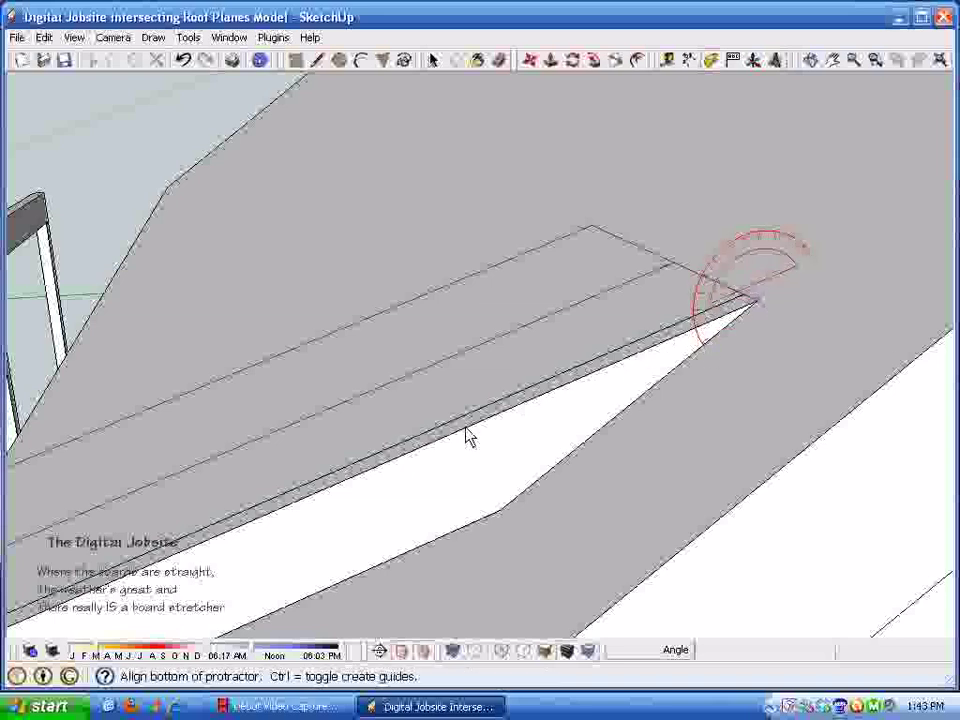
{"action": "left_click", "coordinate": [531, 490]}
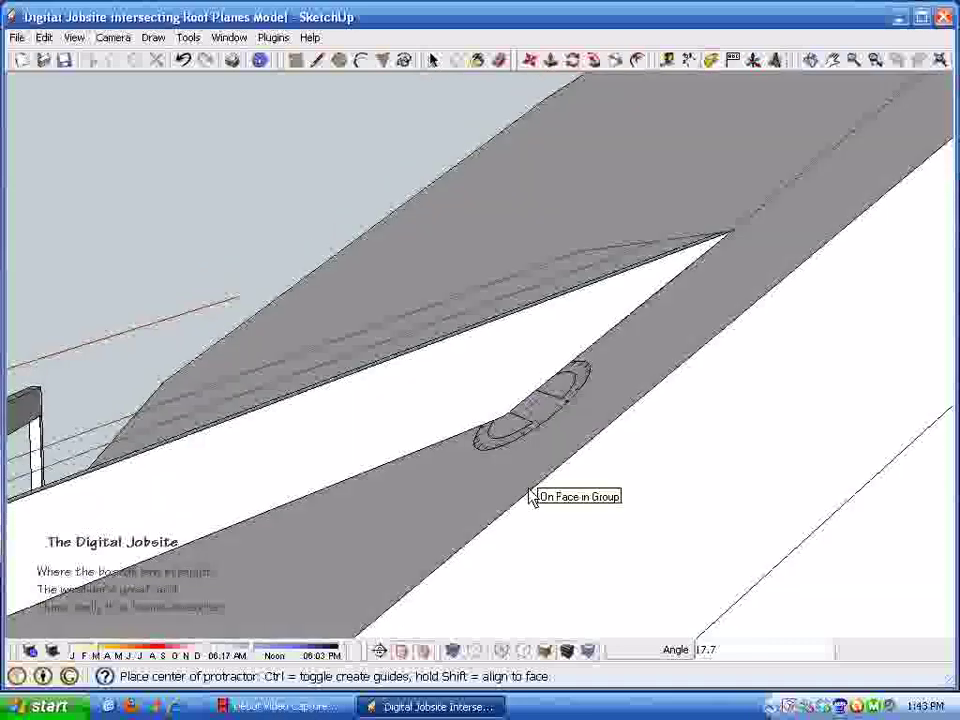
Reopen the rafter group and erase the vertical and perpendicular guides at the beam.
{"action": "scroll", "coordinate": [678, 297], "scroll_direction": "down", "scroll_amount": 10}
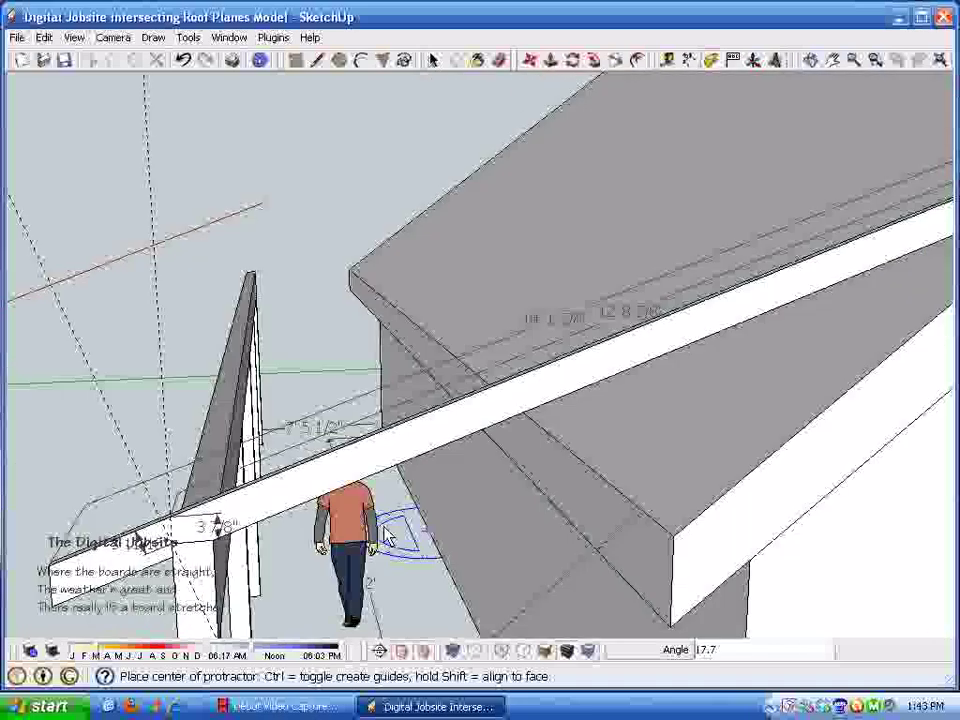
{"action": "middle_click_drag", "start_coordinate": [339, 501], "coordinate": [330, 392]}
{"action": "scroll", "coordinate": [320, 464], "scroll_direction": "up", "scroll_amount": 3}
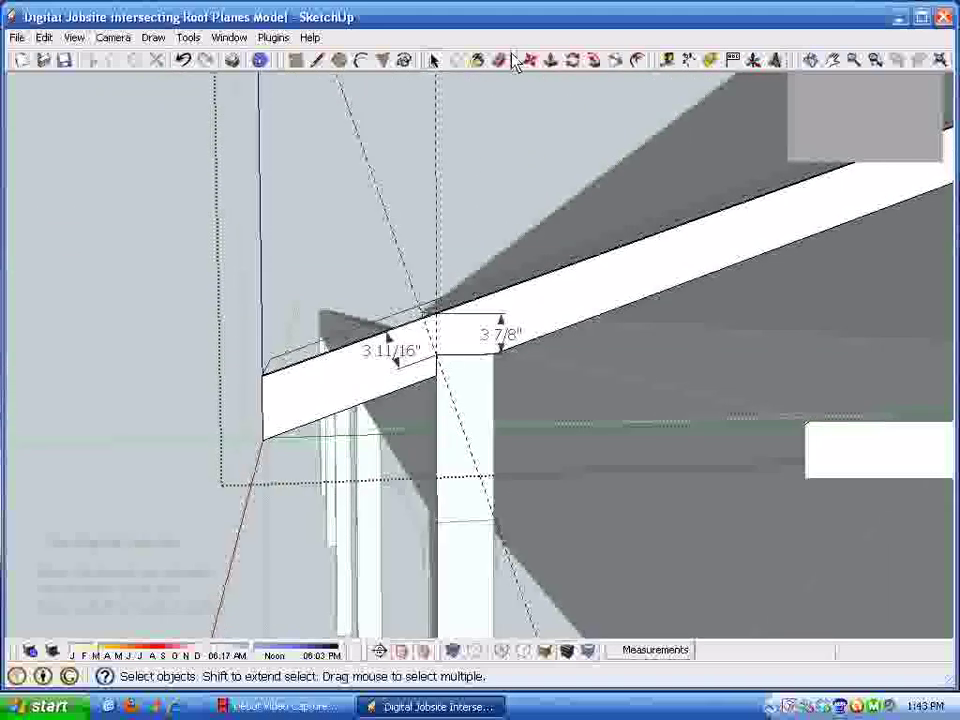
{"action": "left_click", "coordinate": [499, 62]}
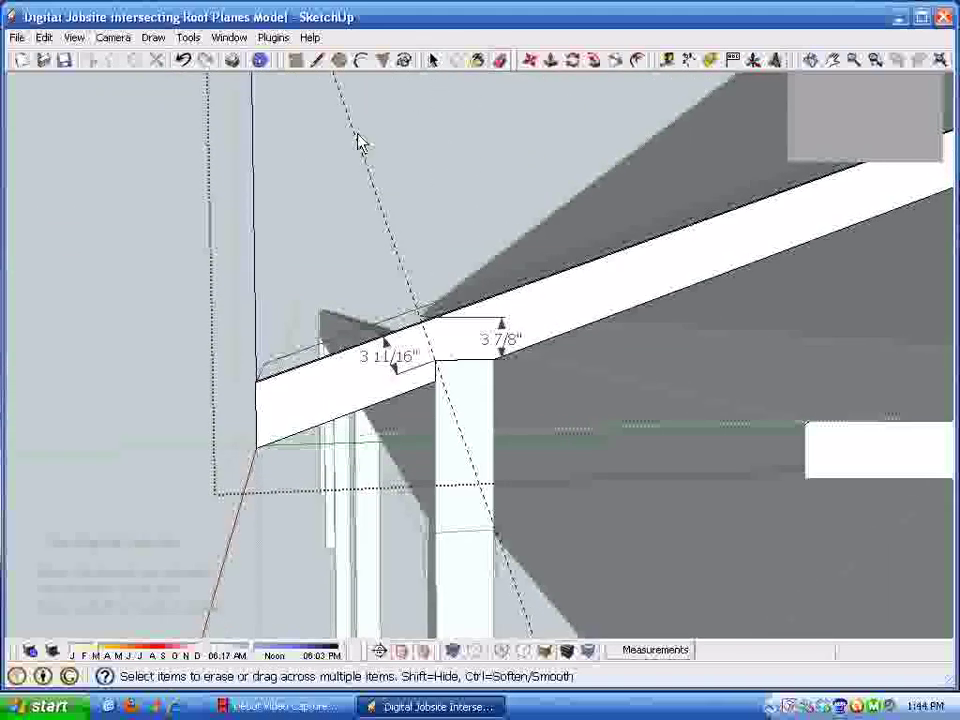
{"action": "middle_click_drag", "start_coordinate": [340, 160], "coordinate": [445, 443]}
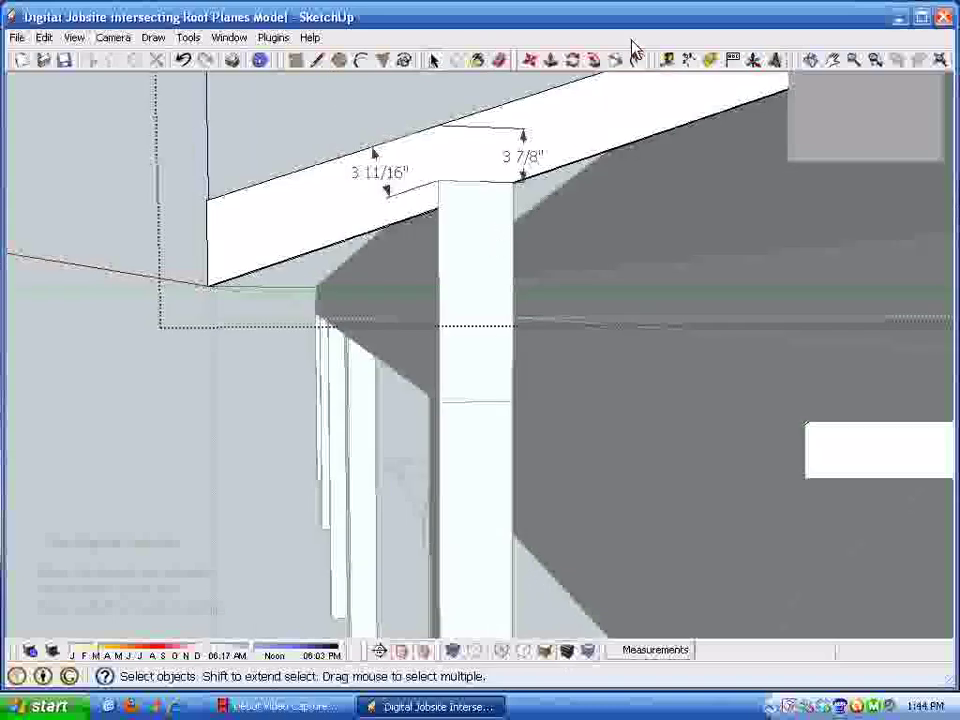
Create a vertical guide offset 24 inches outward from the beam's outer edge for the rafter overhang.
{"action": "middle_click_drag", "start_coordinate": [272, 302], "coordinate": [304, 342]}
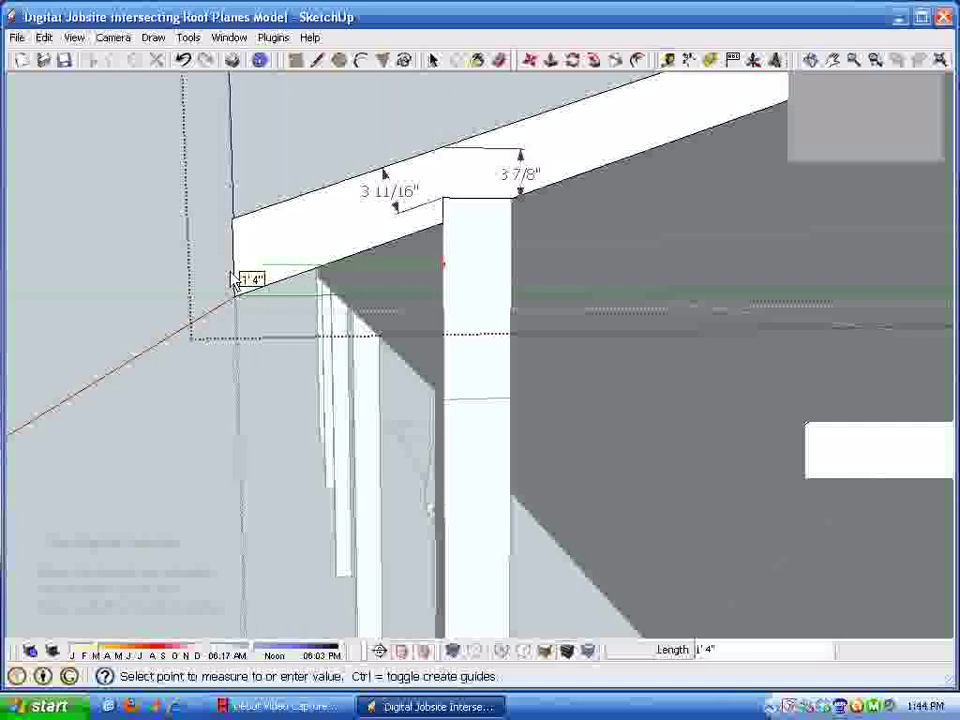
{"action": "key", "text": "Return"}
{"action": "scroll", "coordinate": [232, 280], "scroll_direction": "down", "scroll_amount": 2}
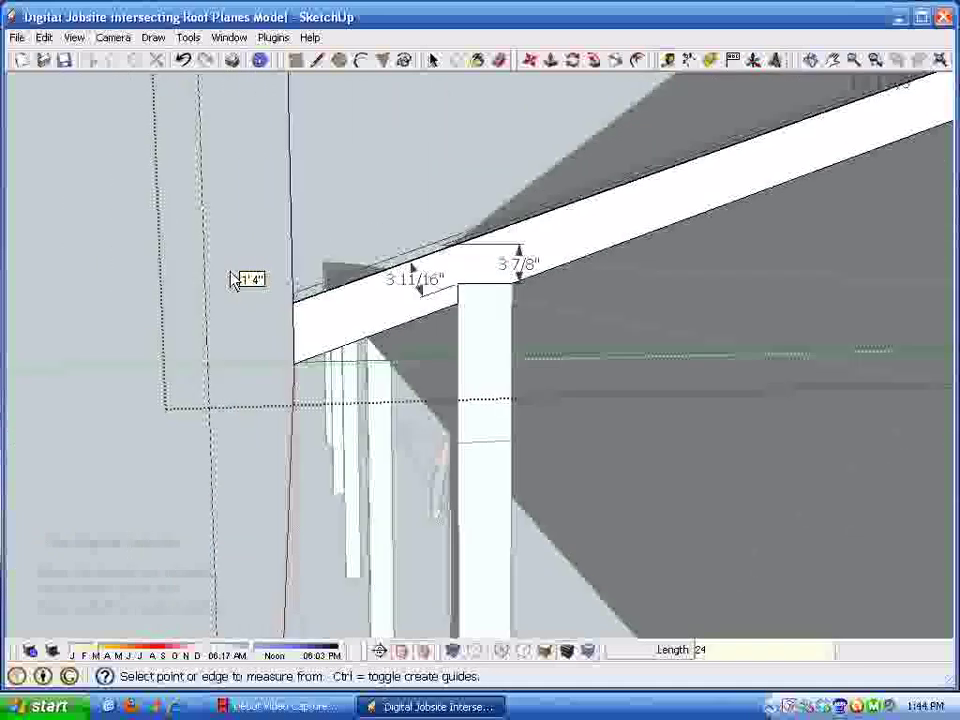
Create a guide parallel to the rafter's lower edge at 5 1/2", extending the top edge's line past the tail.
{"action": "middle_click_drag", "start_coordinate": [340, 305], "coordinate": [395, 308]}
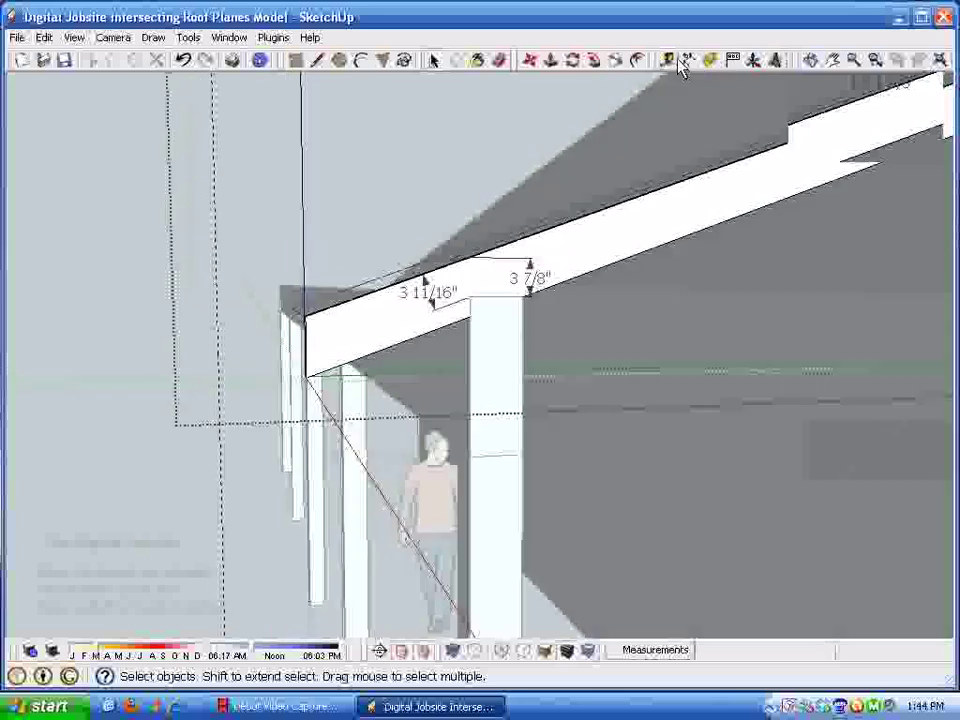
{"action": "left_click", "coordinate": [668, 62]}
{"action": "middle_click_drag", "start_coordinate": [430, 405], "coordinate": [470, 293]}
{"action": "left_click", "coordinate": [473, 288]}
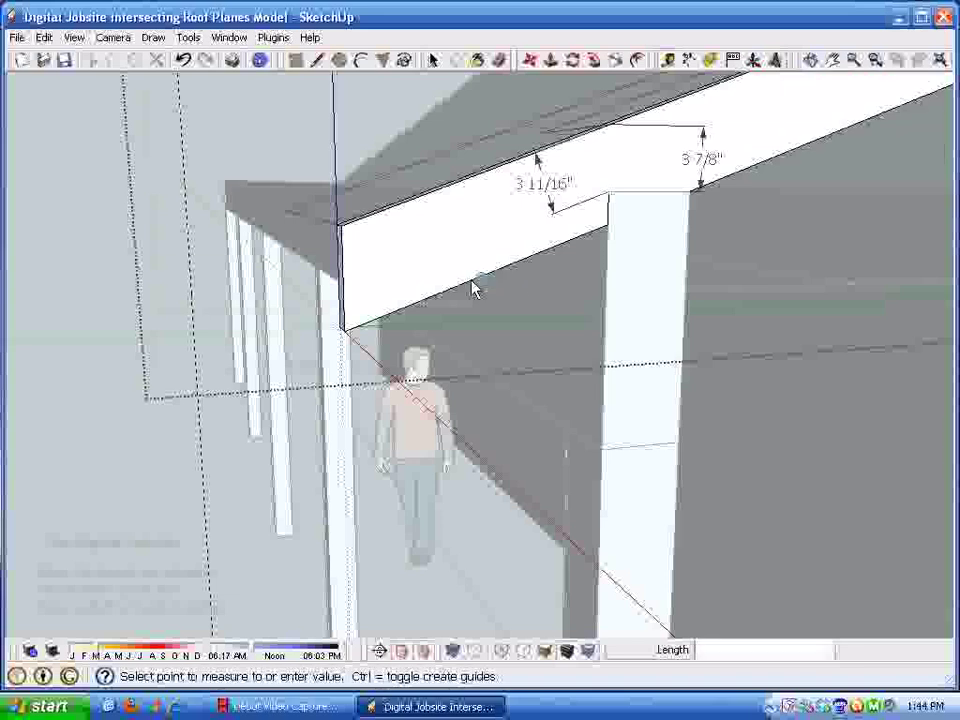
{"action": "middle_click_drag", "start_coordinate": [440, 194], "coordinate": [438, 208], "text": "shift"}
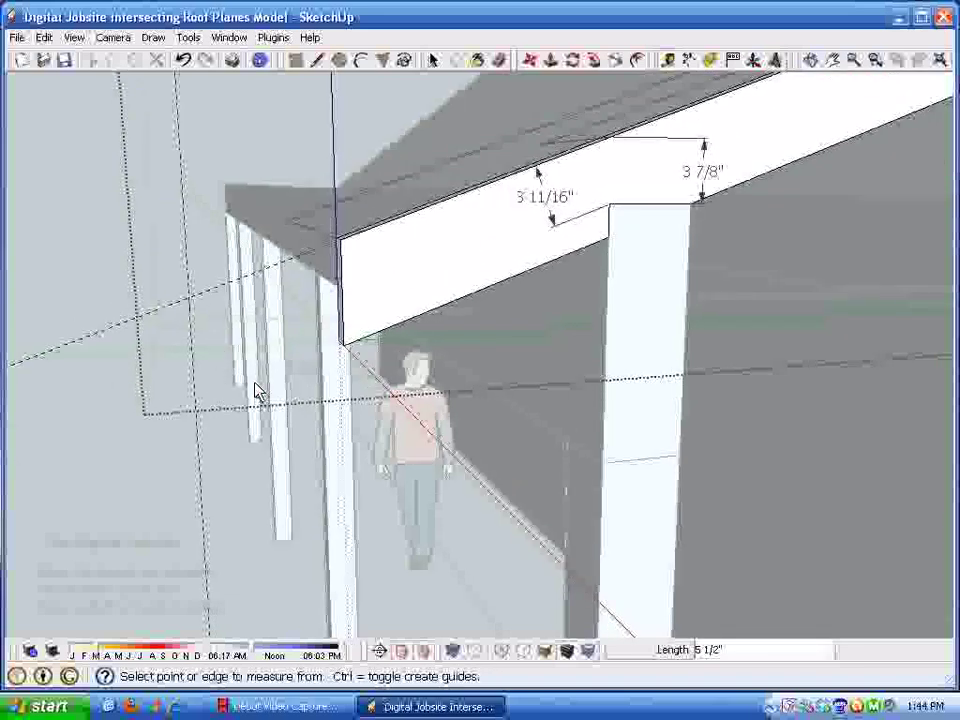
Select the rafter's tail end and move it along the slope to the intersection of the two guides.
{"action": "left_click_drag", "start_coordinate": [303, 199], "coordinate": [384, 389]}
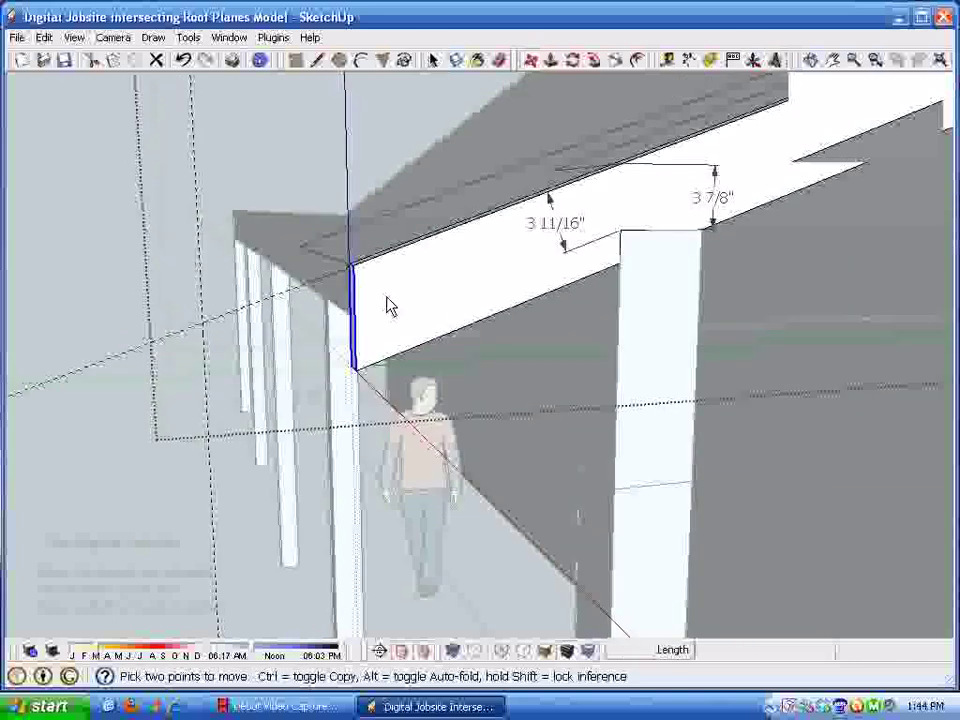
{"action": "left_click_drag", "start_coordinate": [322, 280], "coordinate": [197, 330]}
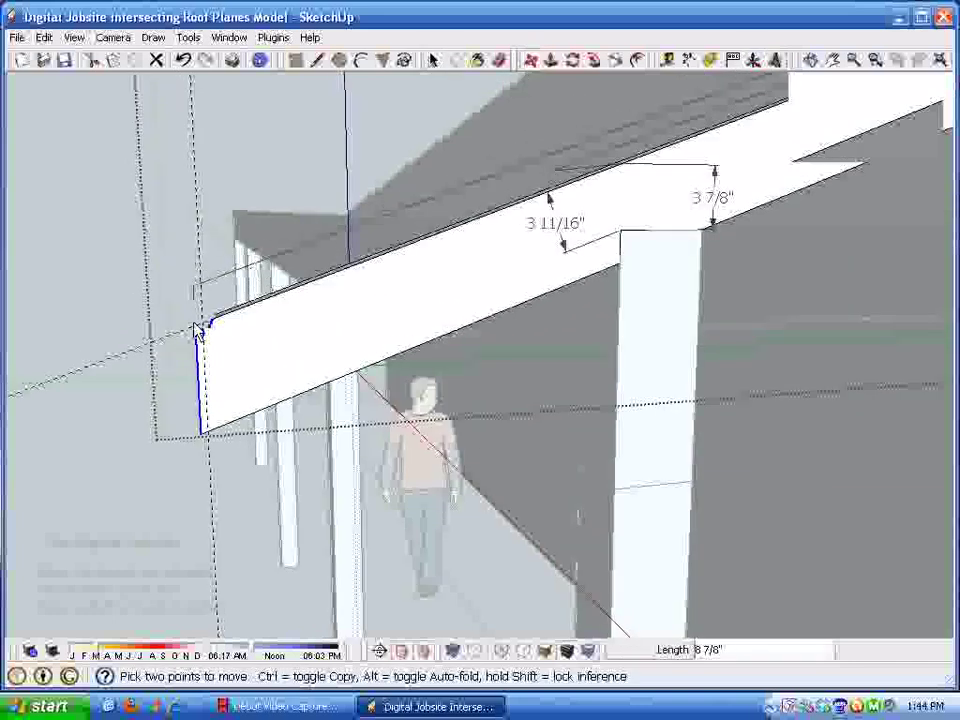
{"action": "middle_click_drag", "start_coordinate": [205, 330], "coordinate": [65, 208]}
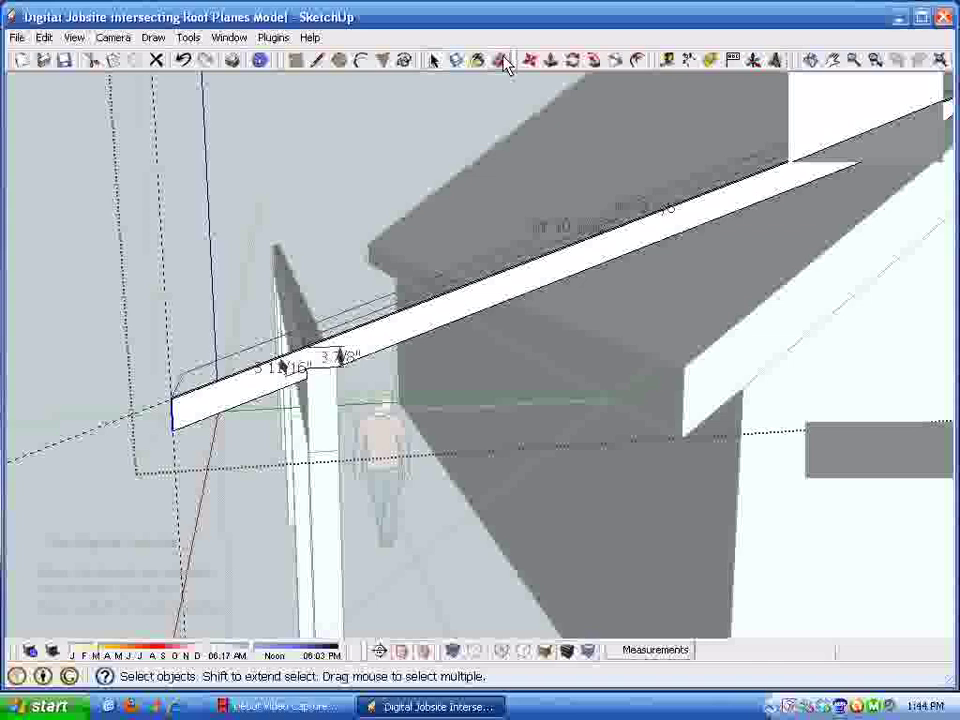
Erase the two overhang guides at the rafter tail and restore the window to full screen.
{"action": "left_click_drag", "start_coordinate": [2, 392], "coordinate": [56, 499]}
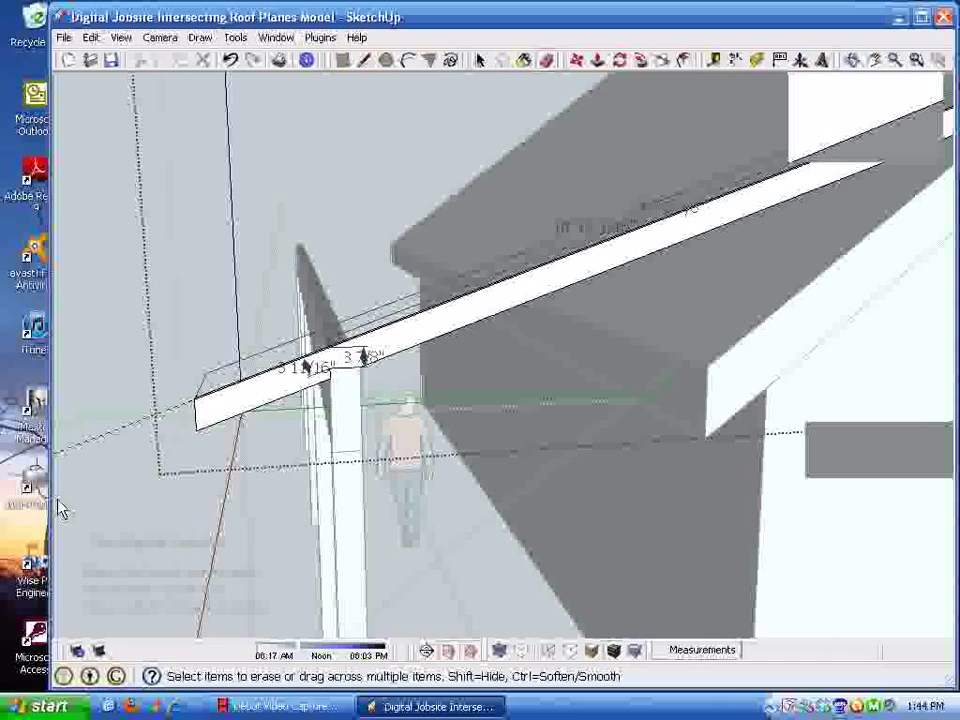
{"action": "left_click", "coordinate": [126, 438]}
{"action": "middle_click_drag", "start_coordinate": [594, 186], "coordinate": [569, 169], "text": "shift"}
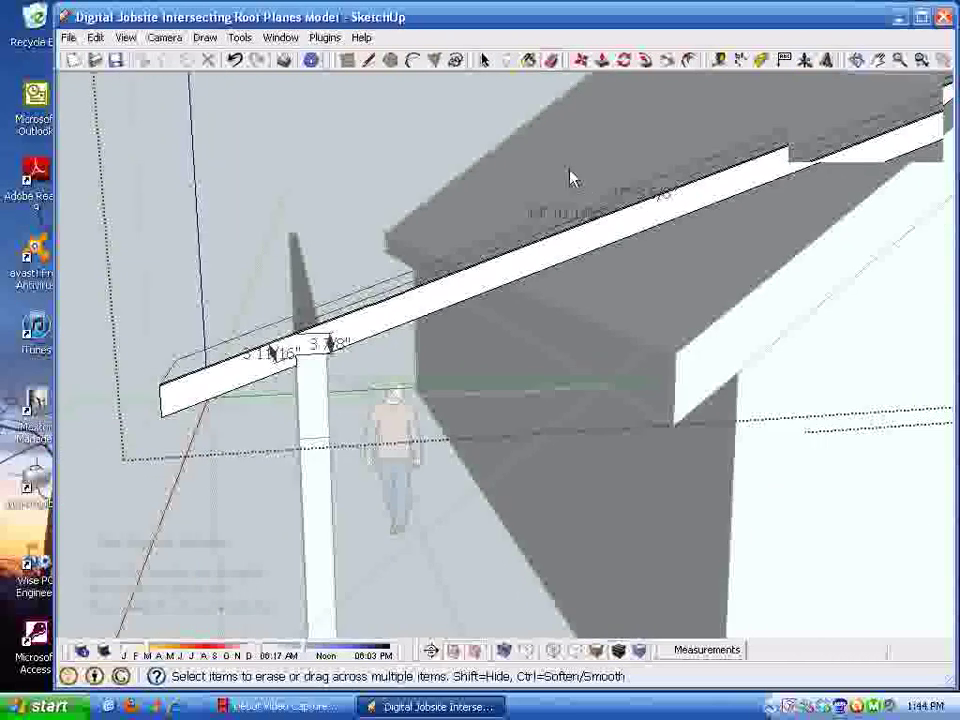
{"action": "left_click", "coordinate": [922, 19]}
Finish editing the rafter group, erase the leftover protractor guide crossing the model, and turn on shadows.
{"action": "mouse_move", "coordinate": [520, 330]}
{"action": "middle_mouse_down"}
{"action": "mouse_move", "coordinate": [375, 471]}
{"action": "mouse_move", "coordinate": [391, 411]}
{"action": "mouse_move", "coordinate": [319, 491]}
{"action": "mouse_move", "coordinate": [306, 450]}
{"action": "mouse_move", "coordinate": [409, 414]}
{"action": "mouse_move", "coordinate": [388, 420]}
{"action": "mouse_move", "coordinate": [568, 290]}
{"action": "mouse_move", "coordinate": [193, 240]}
{"action": "mouse_move", "coordinate": [45, 133]}
{"action": "mouse_move", "coordinate": [492, 446]}
{"action": "mouse_move", "coordinate": [498, 438]}
{"action": "mouse_move", "coordinate": [465, 440]}
{"action": "mouse_move", "coordinate": [442, 385]}
{"action": "mouse_move", "coordinate": [396, 396]}
{"action": "mouse_move", "coordinate": [373, 456]}
{"action": "mouse_move", "coordinate": [360, 458]}
{"action": "mouse_move", "coordinate": [369, 444]}
{"action": "mouse_move", "coordinate": [360, 448]}
{"action": "mouse_move", "coordinate": [467, 448]}
{"action": "mouse_move", "coordinate": [407, 129]}
{"action": "mouse_move", "coordinate": [492, 53]}
{"action": "middle_mouse_up"}
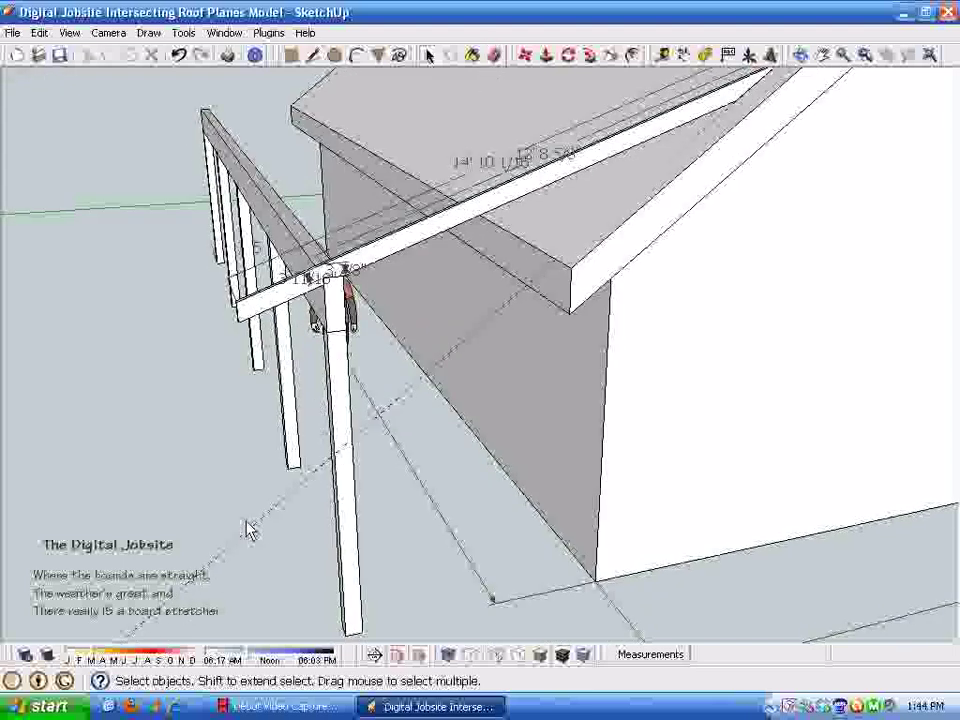
{"action": "left_click", "coordinate": [491, 56]}
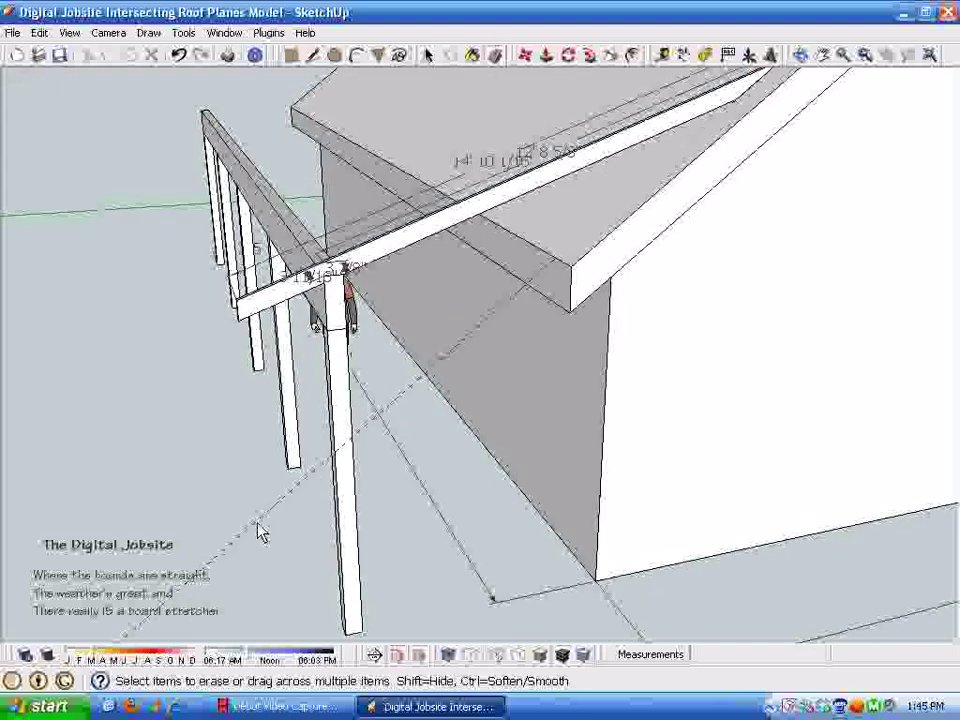
{"action": "mouse_move", "coordinate": [285, 535]}
{"action": "middle_mouse_down"}
{"action": "mouse_move", "coordinate": [297, 544]}
{"action": "mouse_move", "coordinate": [274, 579]}
{"action": "mouse_move", "coordinate": [255, 528]}
{"action": "mouse_move", "coordinate": [265, 575]}
{"action": "mouse_move", "coordinate": [375, 566]}
{"action": "mouse_move", "coordinate": [257, 625]}
{"action": "mouse_move", "coordinate": [214, 671]}
{"action": "mouse_move", "coordinate": [88, 680]}
{"action": "middle_mouse_up"}
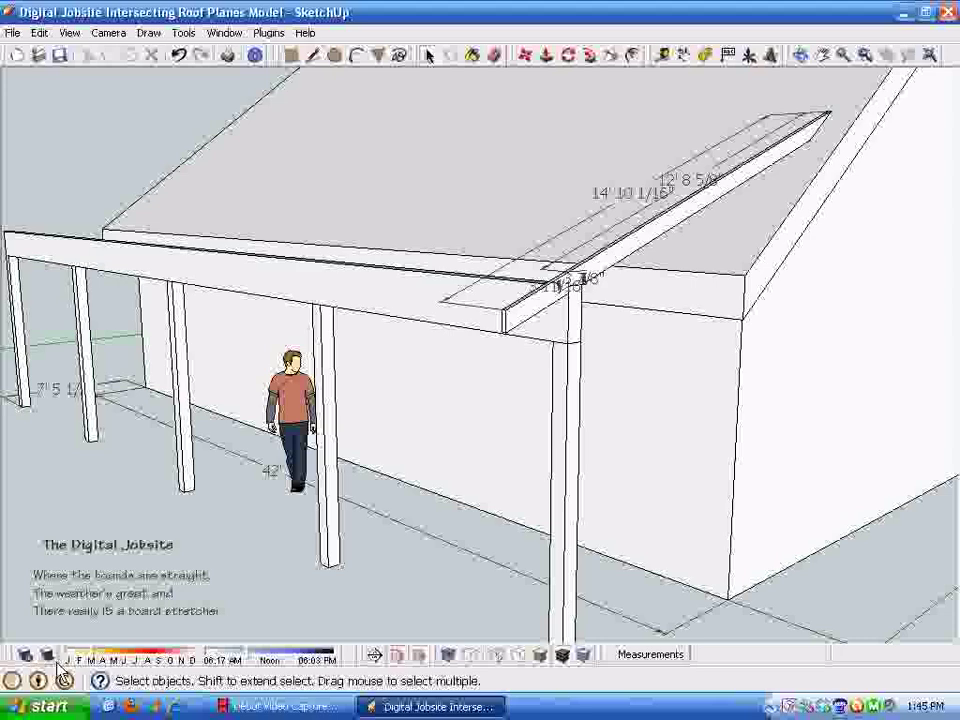
{"action": "left_click", "coordinate": [46, 655]}
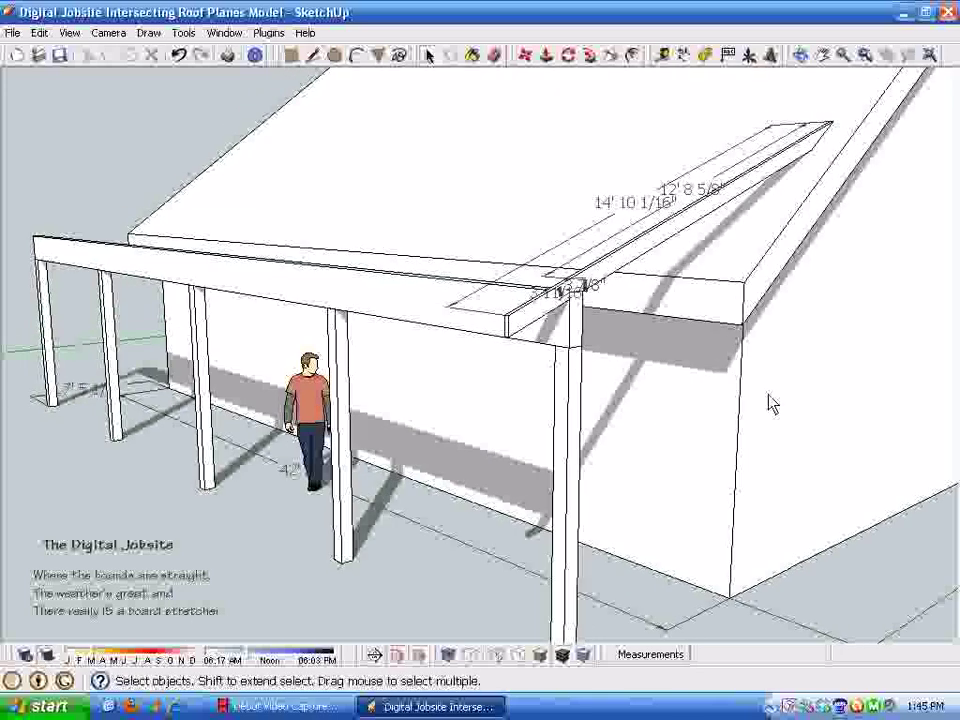